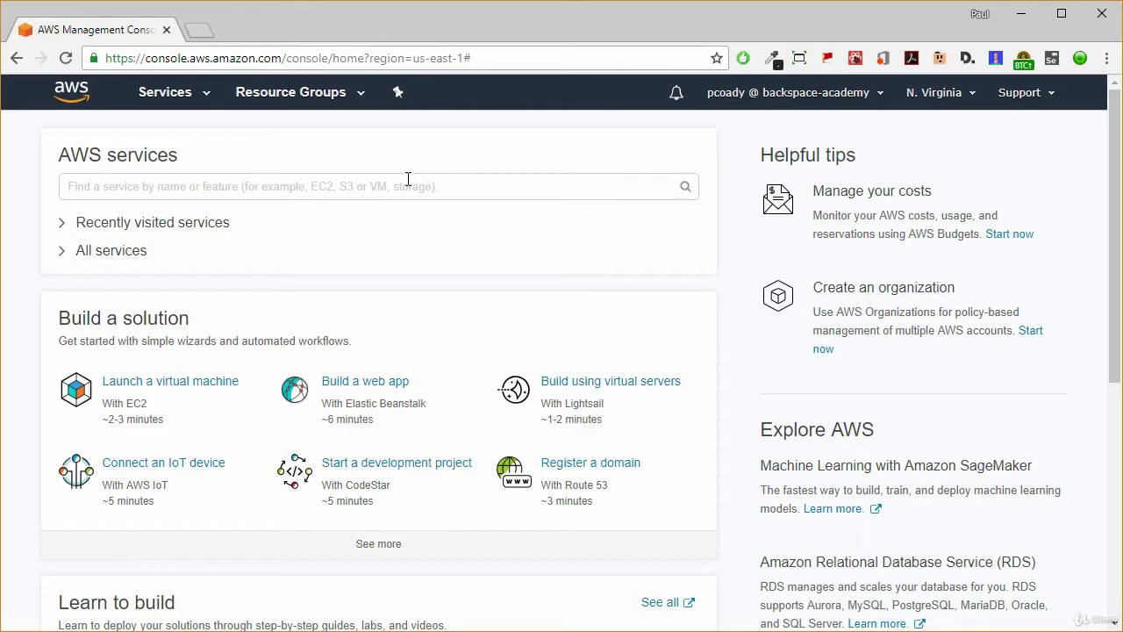
Open the IAM service and display its list of encryption keys
{"action": "left_click", "coordinate": [209, 94]}
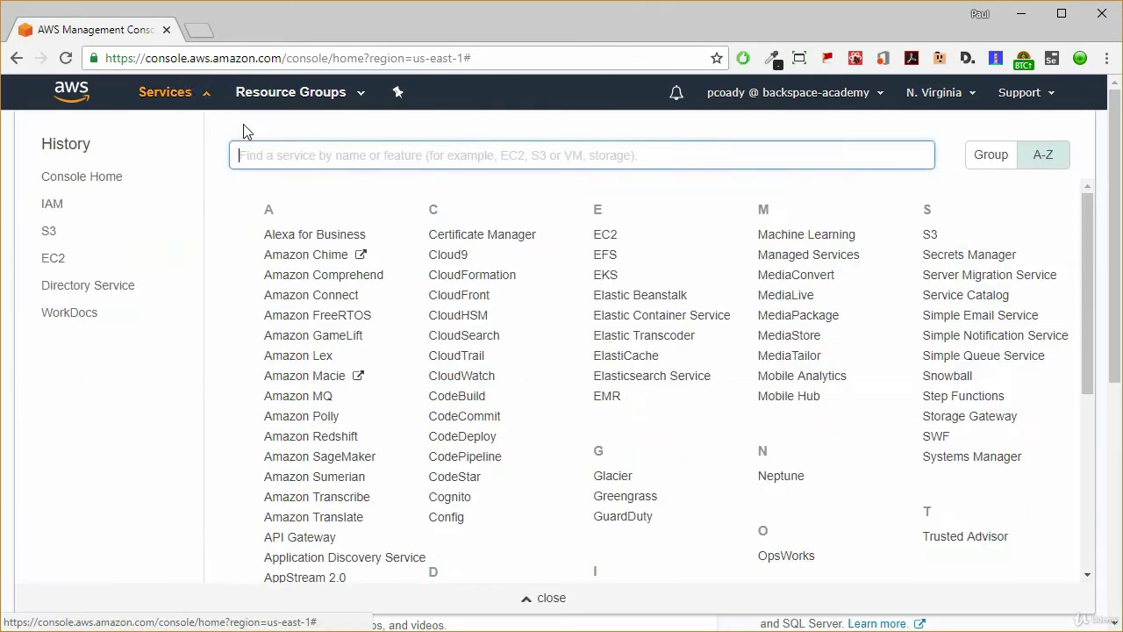
{"action": "scroll", "coordinate": [759, 459], "scroll_direction": "down", "scroll_amount": 1}
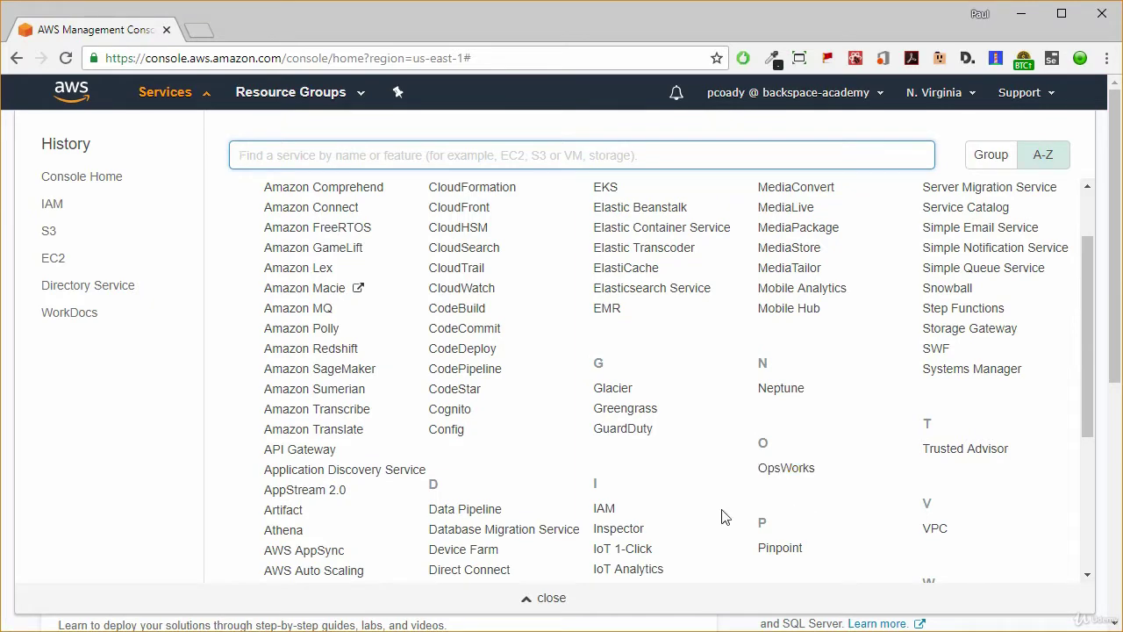
{"action": "left_click", "coordinate": [602, 511]}
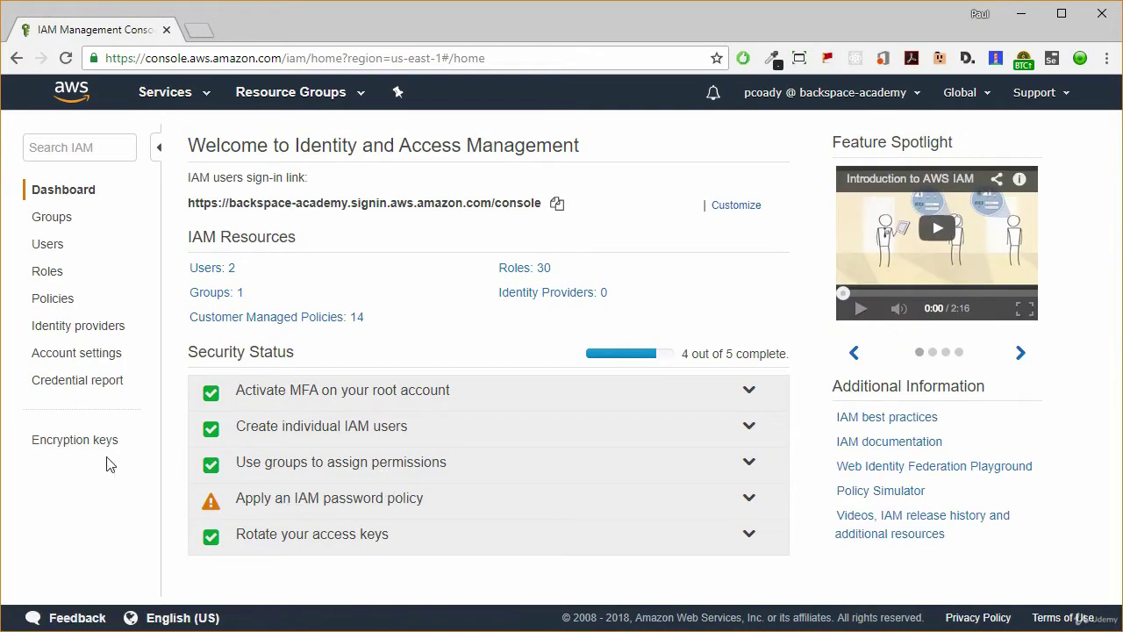
{"action": "left_click", "coordinate": [69, 443]}
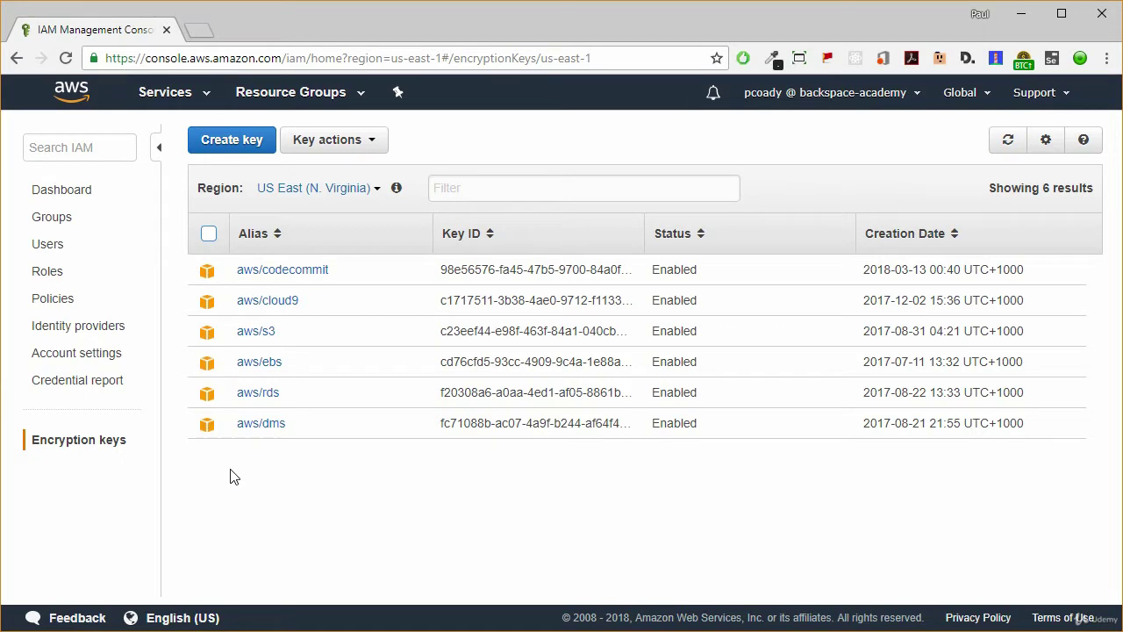
Start creating an encryption key with the alias test-key and continue past the tags without adding any
{"action": "left_click", "coordinate": [219, 142]}
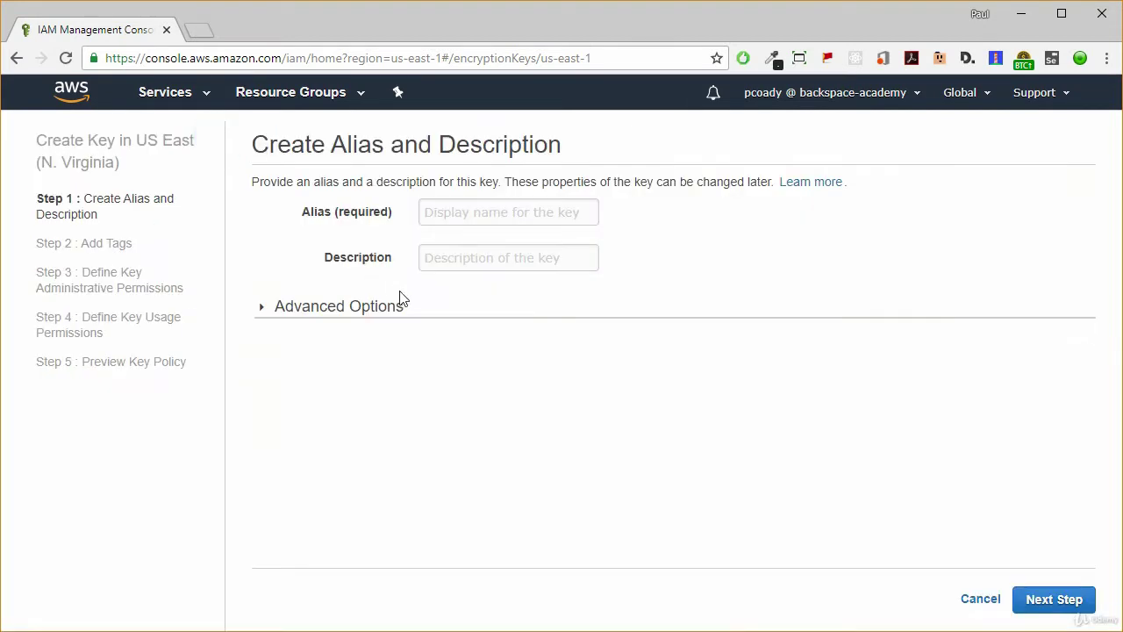
{"action": "left_click", "coordinate": [443, 215]}
{"action": "type", "text": "test-key"}
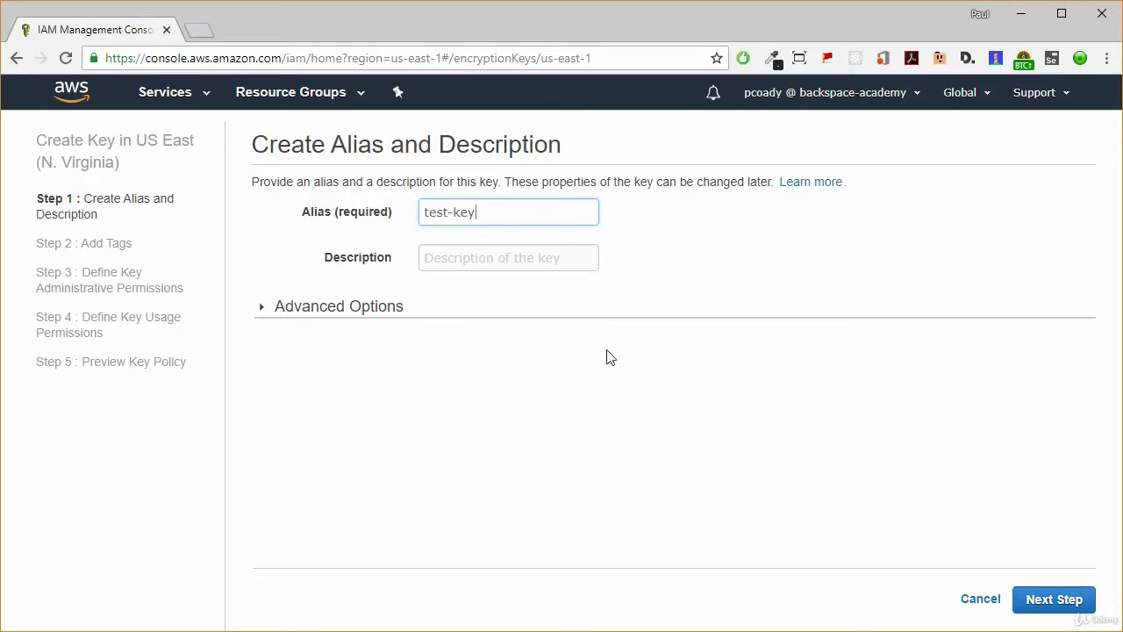
{"action": "left_click", "coordinate": [1058, 604]}
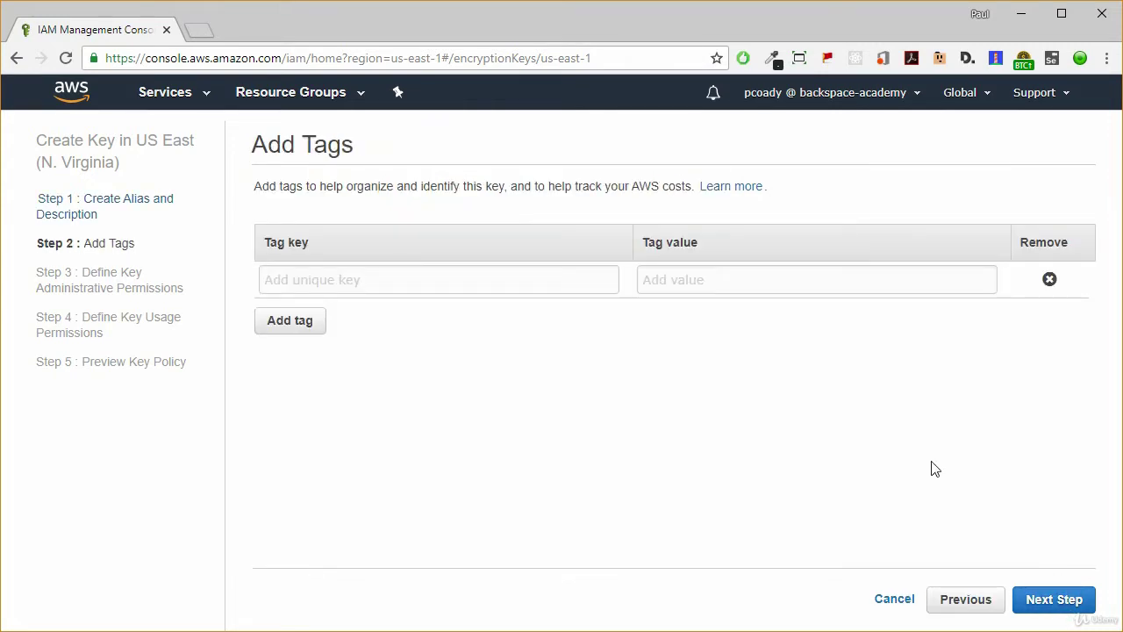
{"action": "left_click", "coordinate": [1073, 598]}
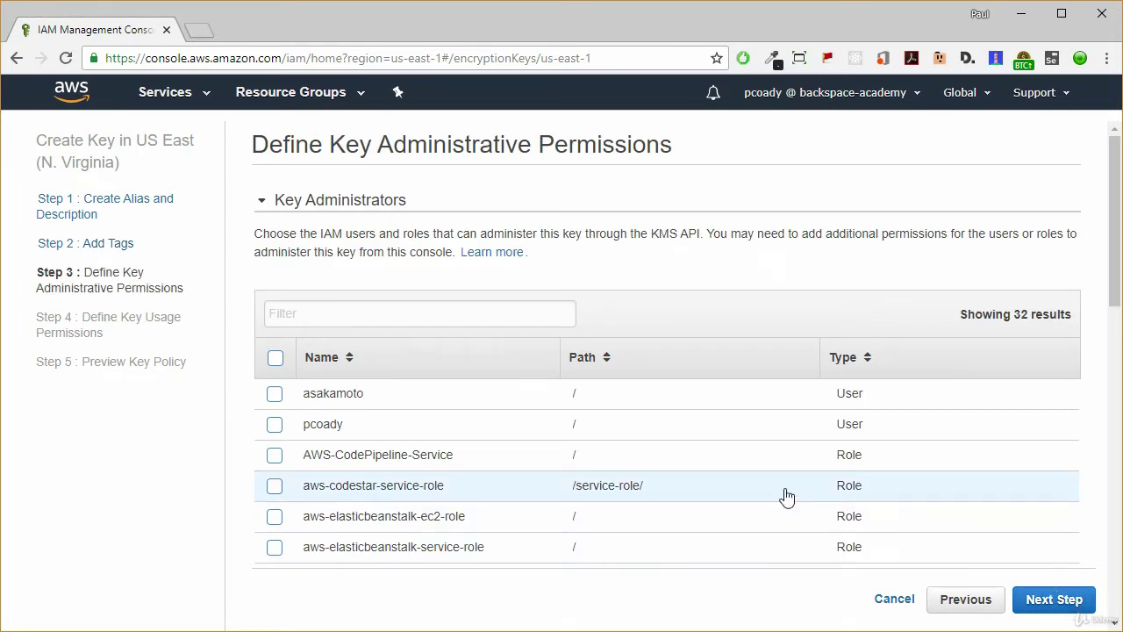
Grant the signed-in IAM user both administrative and usage permissions on the key, and finish creating it
{"action": "left_click", "coordinate": [275, 425]}
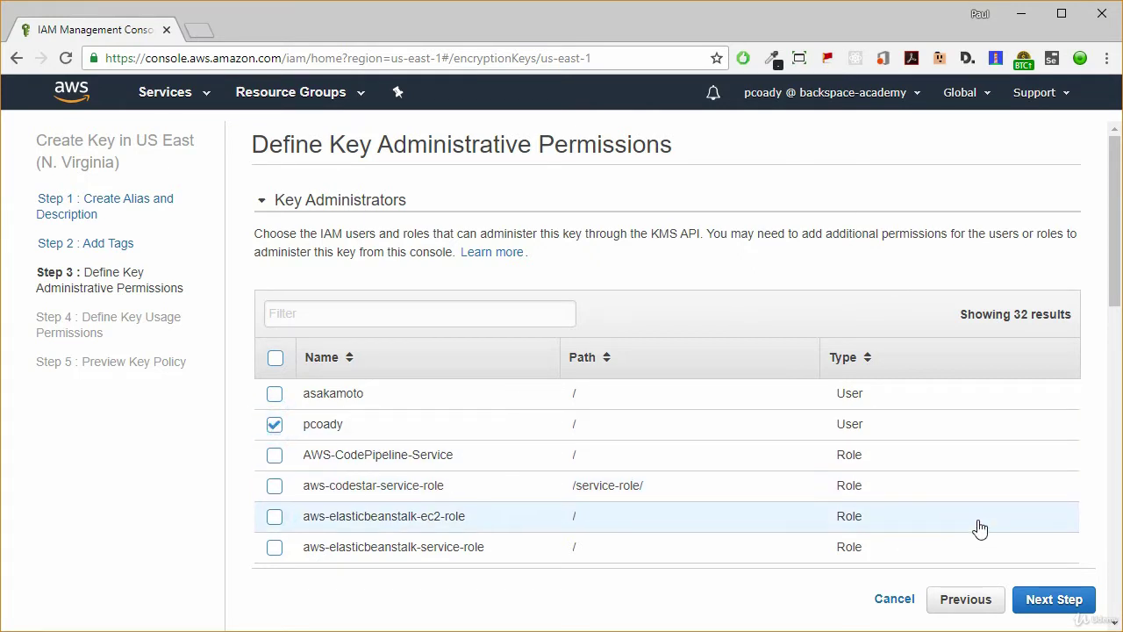
{"action": "left_click", "coordinate": [1058, 600]}
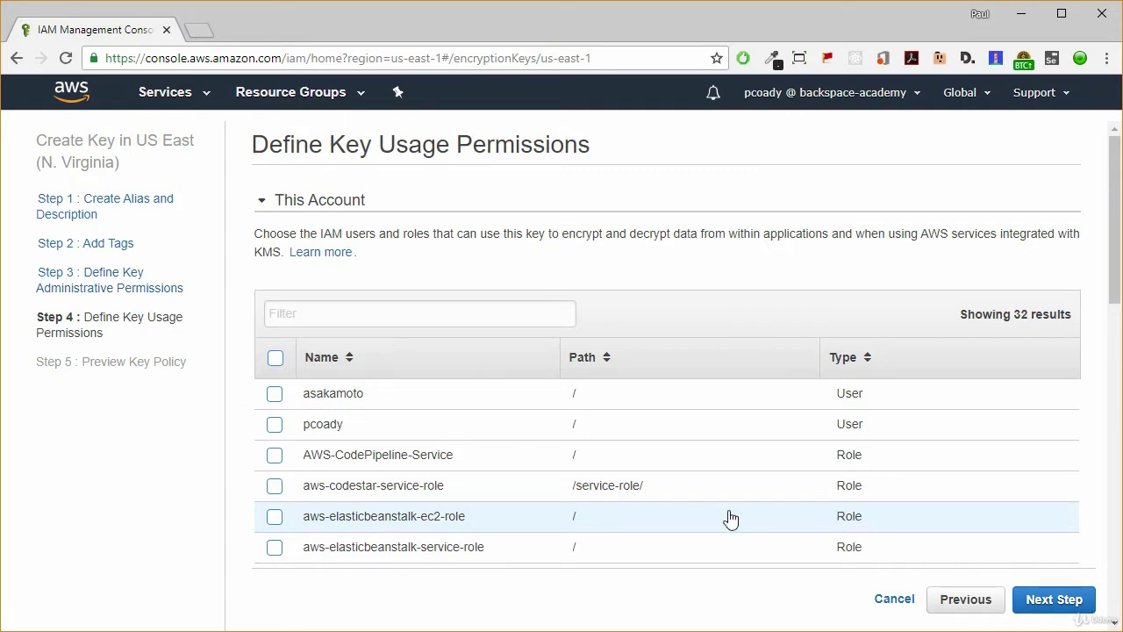
{"action": "left_click", "coordinate": [273, 425]}
{"action": "left_click", "coordinate": [1058, 599]}
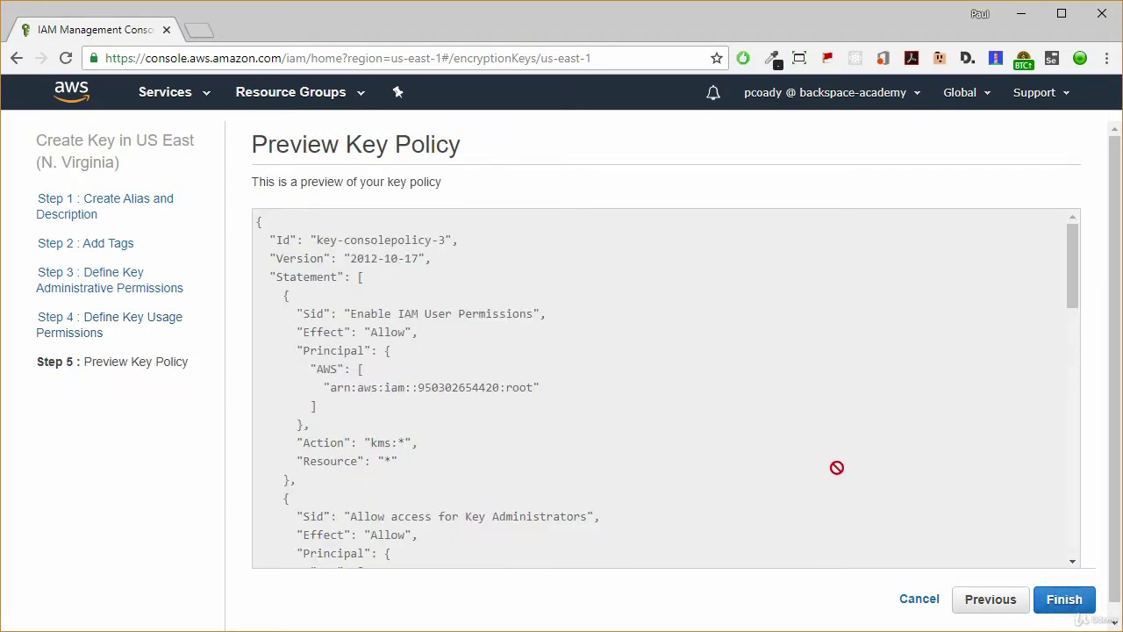
{"action": "left_click", "coordinate": [1064, 600]}
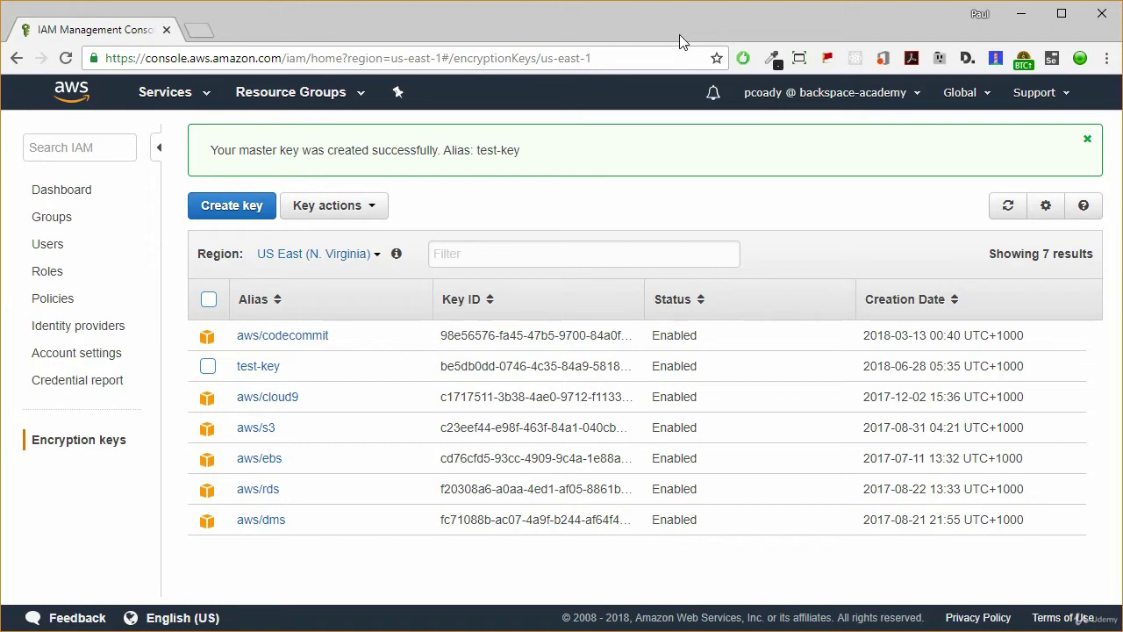
Open the S3 console in a new browser tab and switch to it
{"action": "left_click", "coordinate": [203, 95]}
{"action": "right_click", "coordinate": [48, 231]}
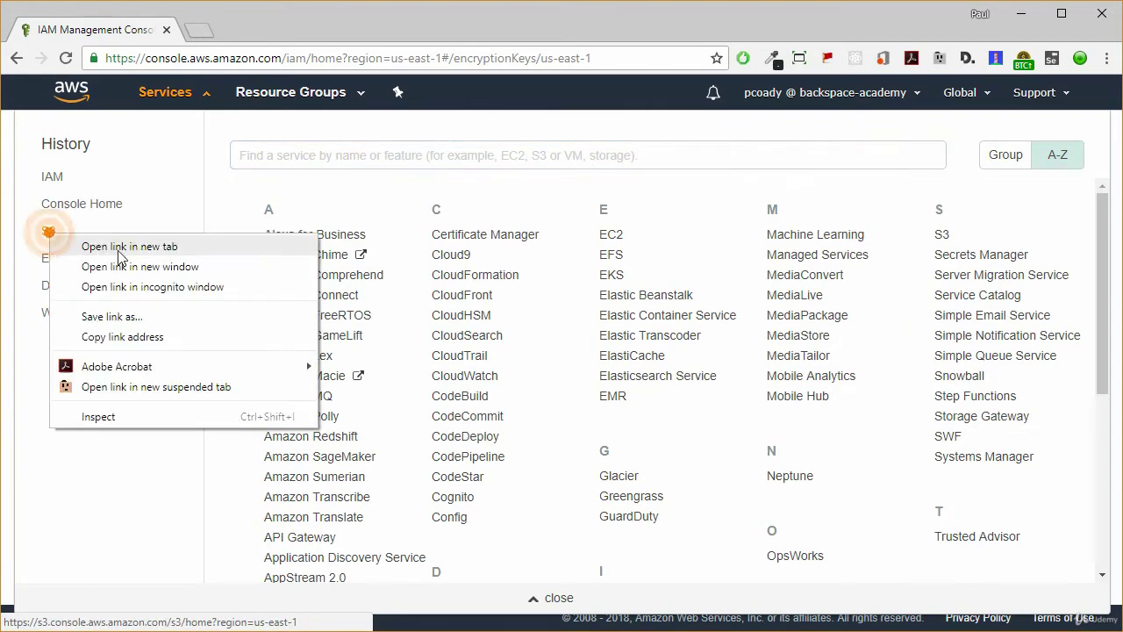
{"action": "left_click", "coordinate": [122, 247]}
{"action": "left_click", "coordinate": [239, 30]}
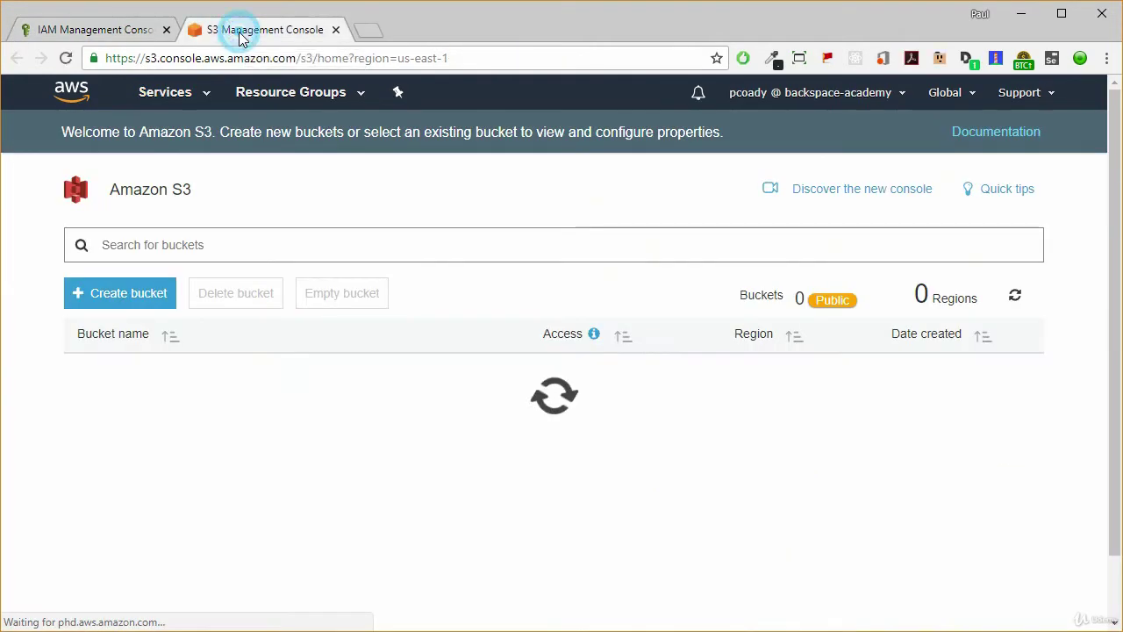
Start creating a bucket named test-encryption-backspace and proceed to its properties
{"action": "left_click", "coordinate": [131, 292]}
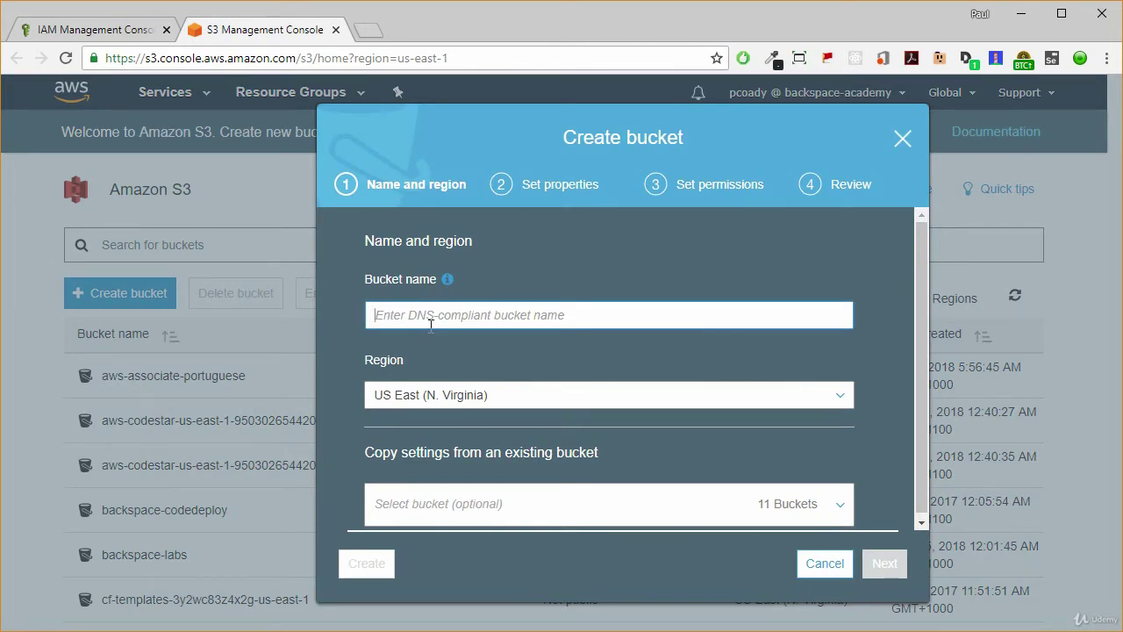
{"action": "type", "text": "test-encryption-backspace"}
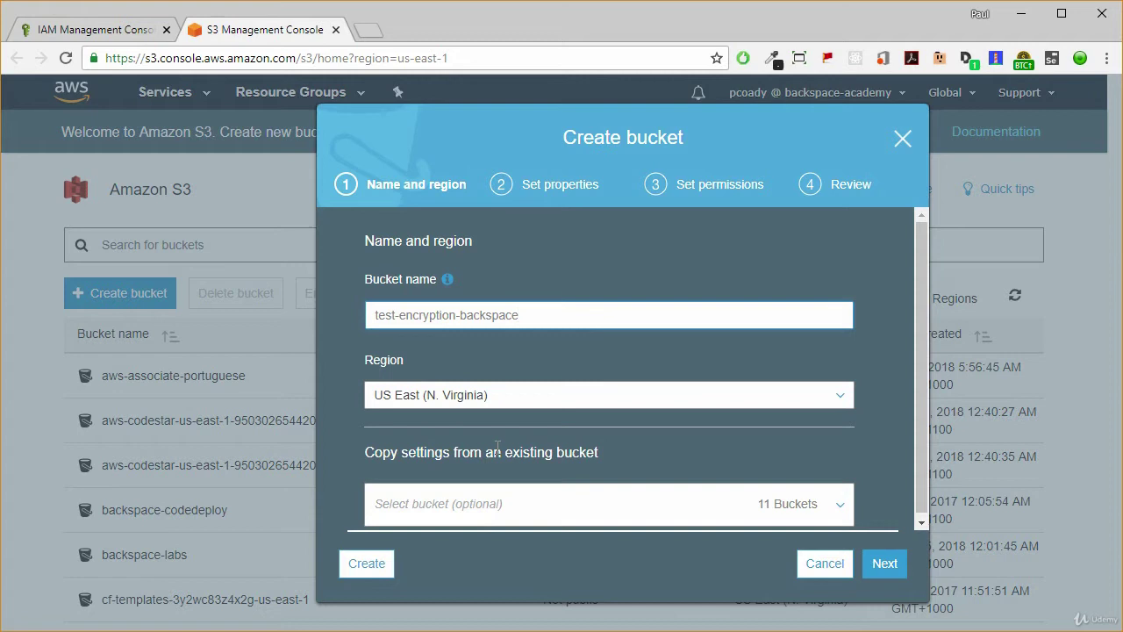
{"action": "left_click", "coordinate": [883, 564]}
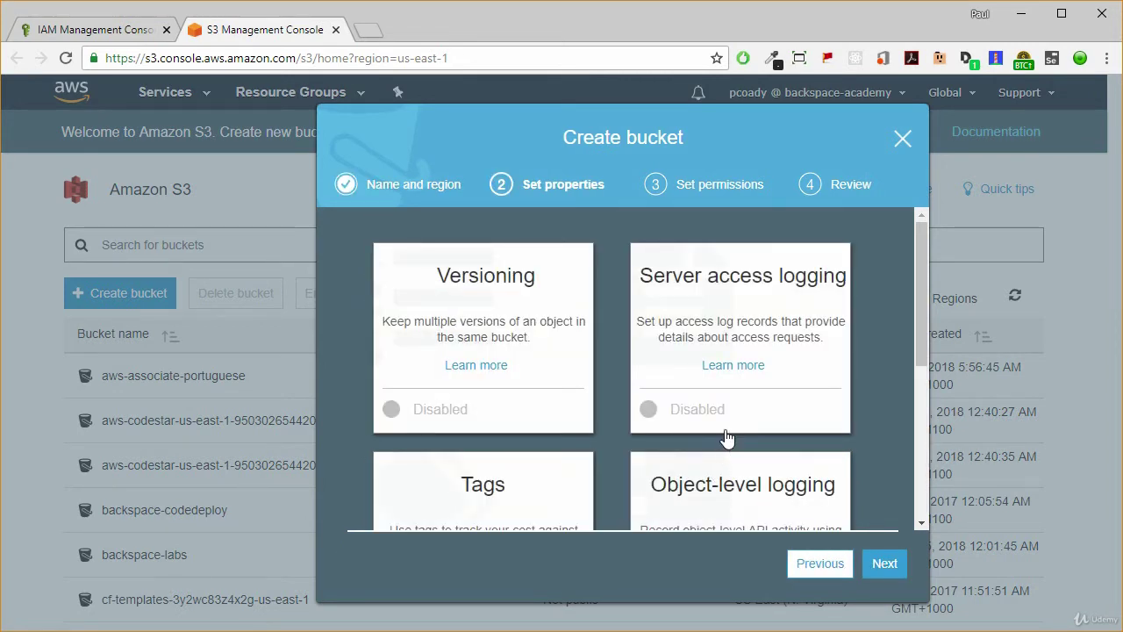
Set the bucket's default encryption to AWS-KMS with the test-key key and save it
{"action": "scroll", "coordinate": [701, 430], "scroll_direction": "down", "scroll_amount": 3}
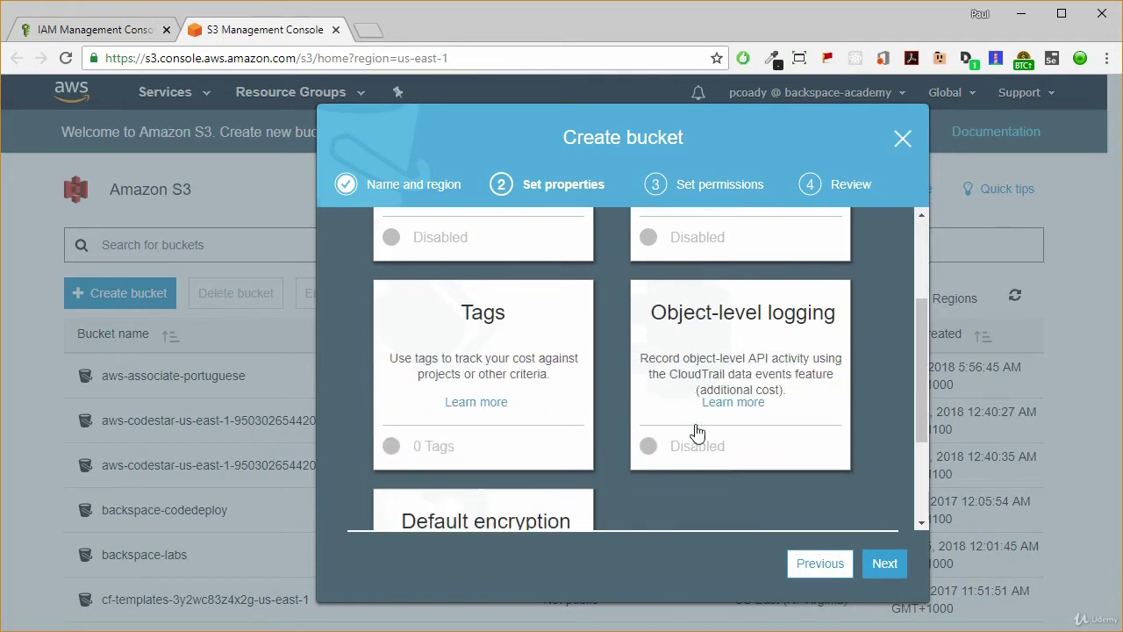
{"action": "scroll", "coordinate": [693, 425], "scroll_direction": "down", "scroll_amount": 1}
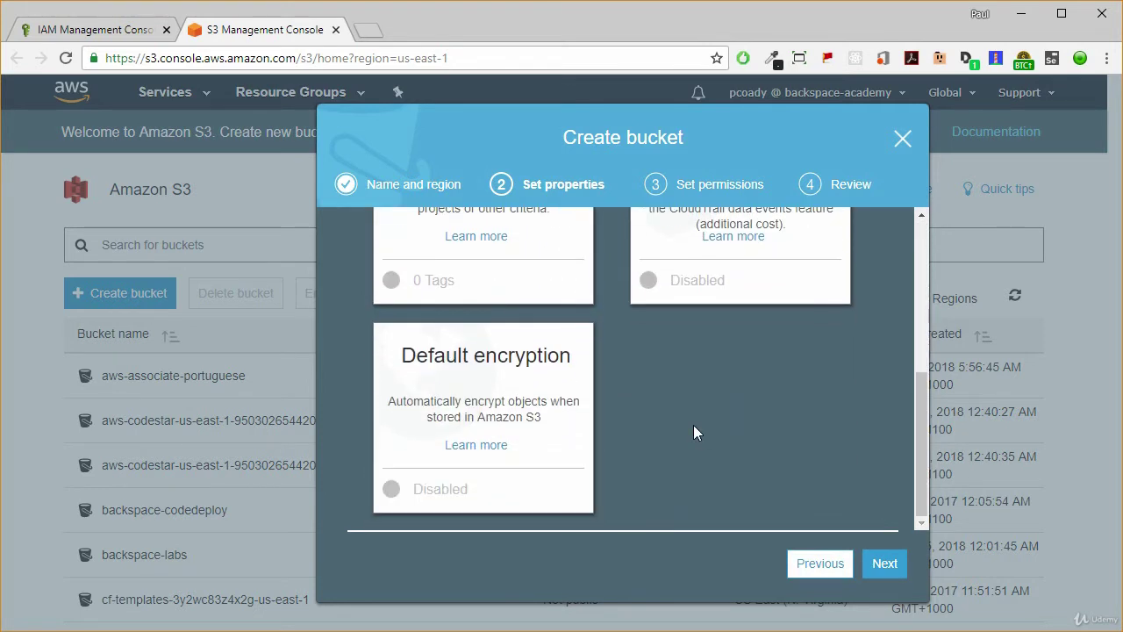
{"action": "left_click", "coordinate": [539, 431]}
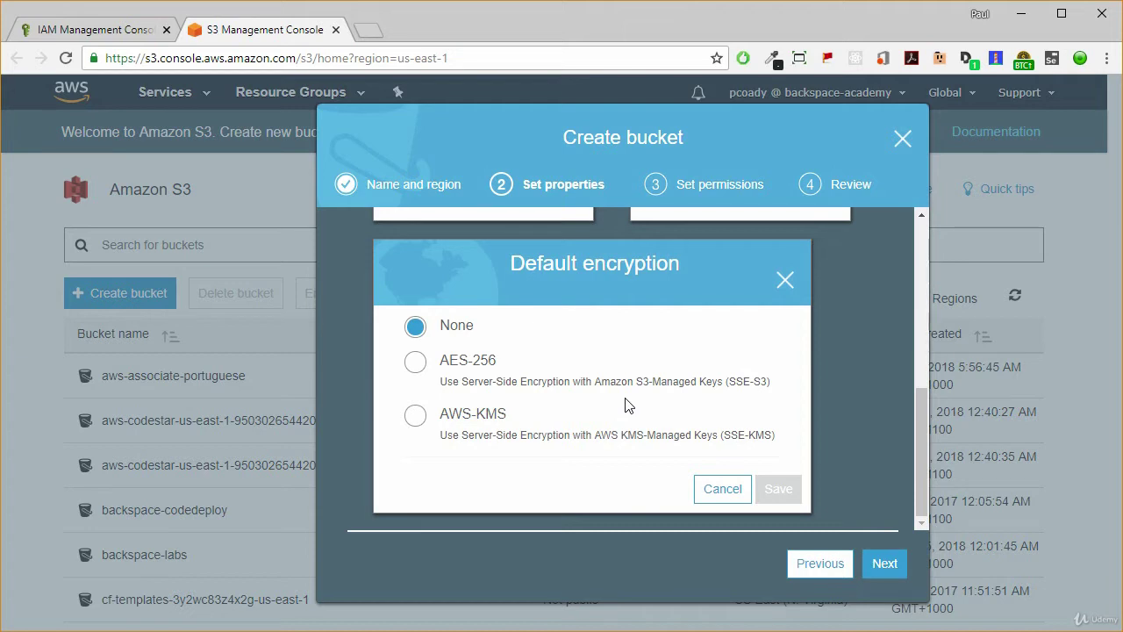
{"action": "left_click", "coordinate": [416, 418]}
{"action": "scroll", "coordinate": [527, 430], "scroll_direction": "down", "scroll_amount": 1}
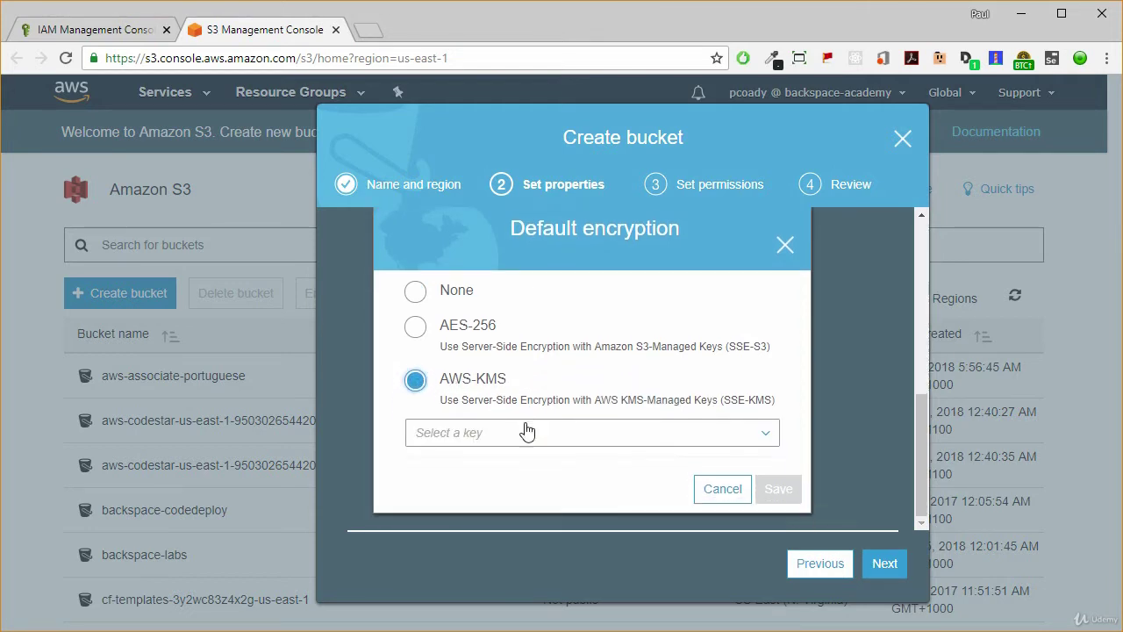
{"action": "left_click", "coordinate": [527, 433]}
{"action": "scroll", "coordinate": [527, 437], "scroll_direction": "down", "scroll_amount": 1}
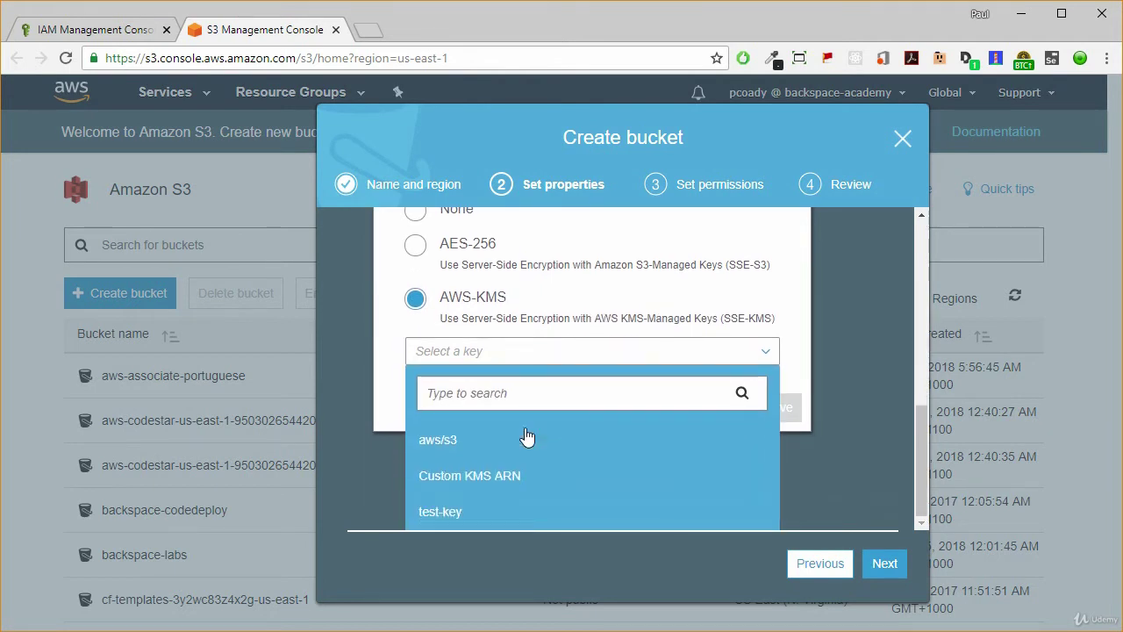
{"action": "left_click", "coordinate": [458, 512]}
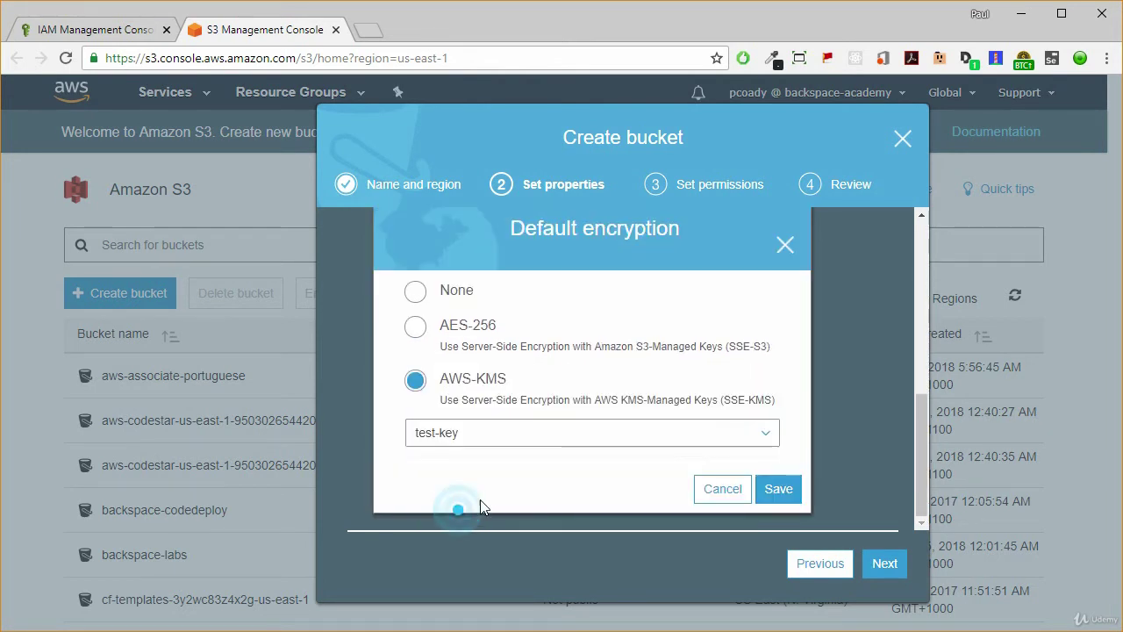
{"action": "left_click", "coordinate": [778, 489]}
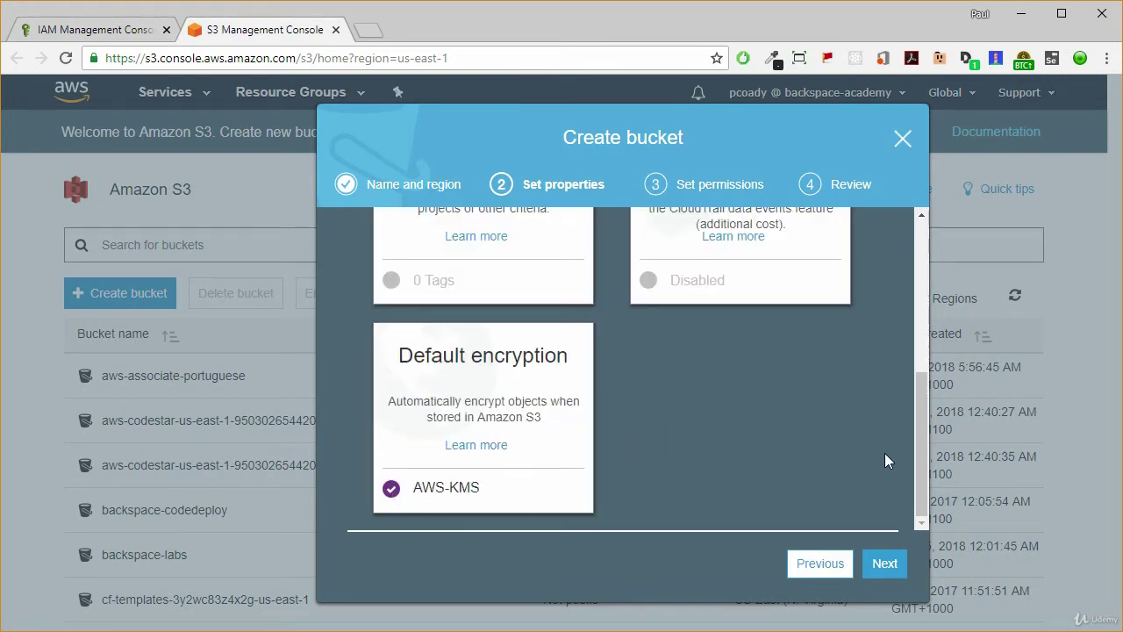
Keep the default bucket permissions, review the settings including default encryption, and create the bucket
{"action": "left_click", "coordinate": [887, 565]}
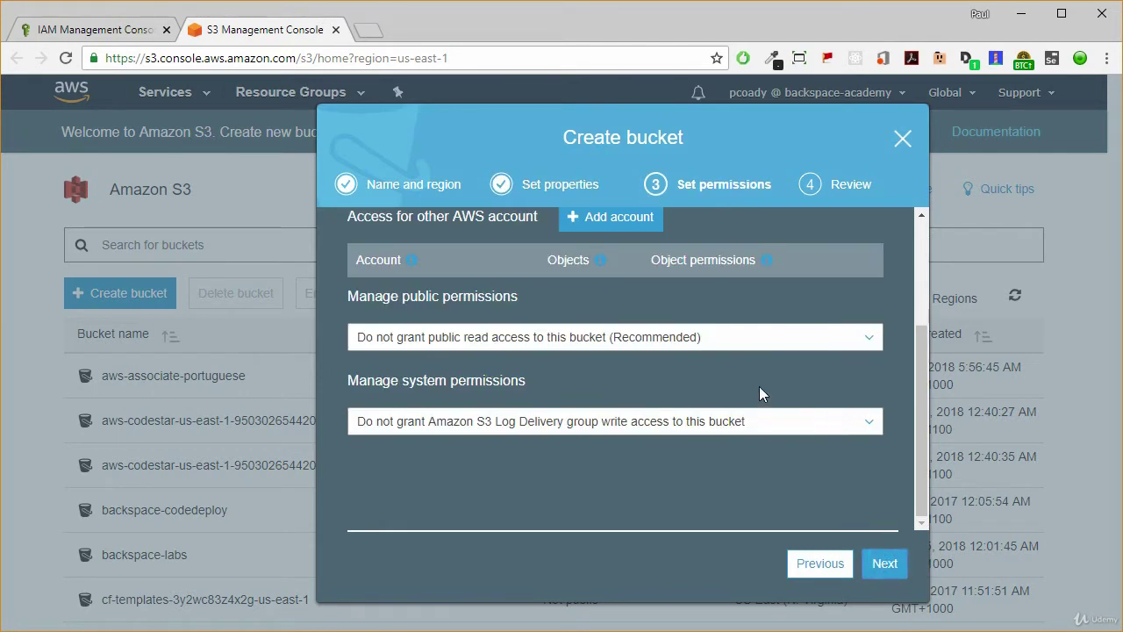
{"action": "scroll", "coordinate": [763, 402], "scroll_direction": "up", "scroll_amount": 4}
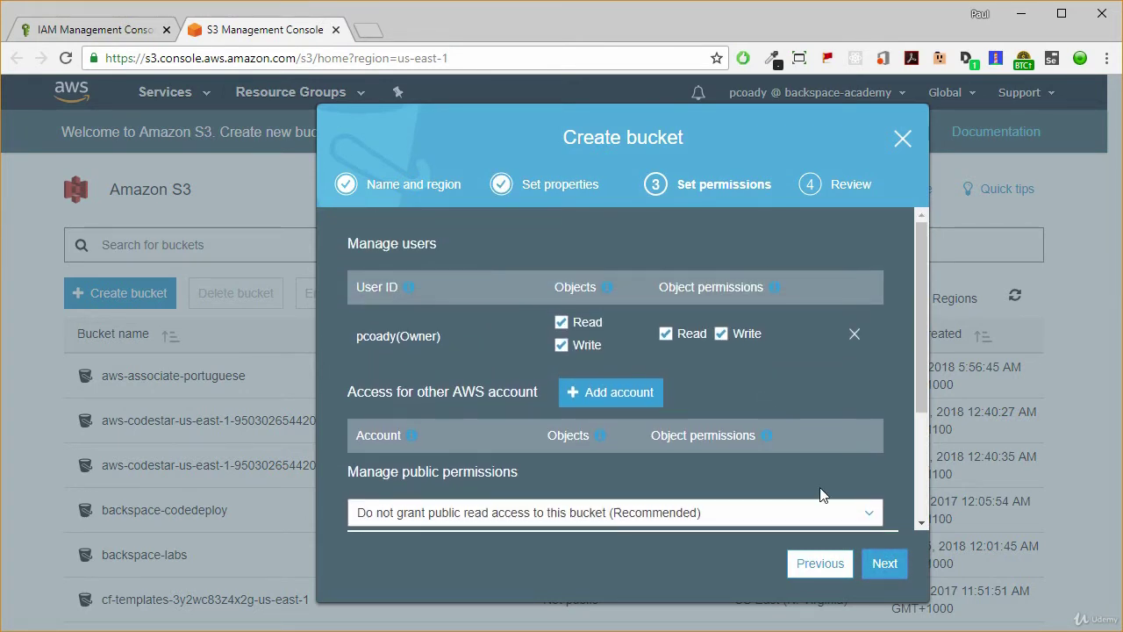
{"action": "left_click", "coordinate": [886, 566]}
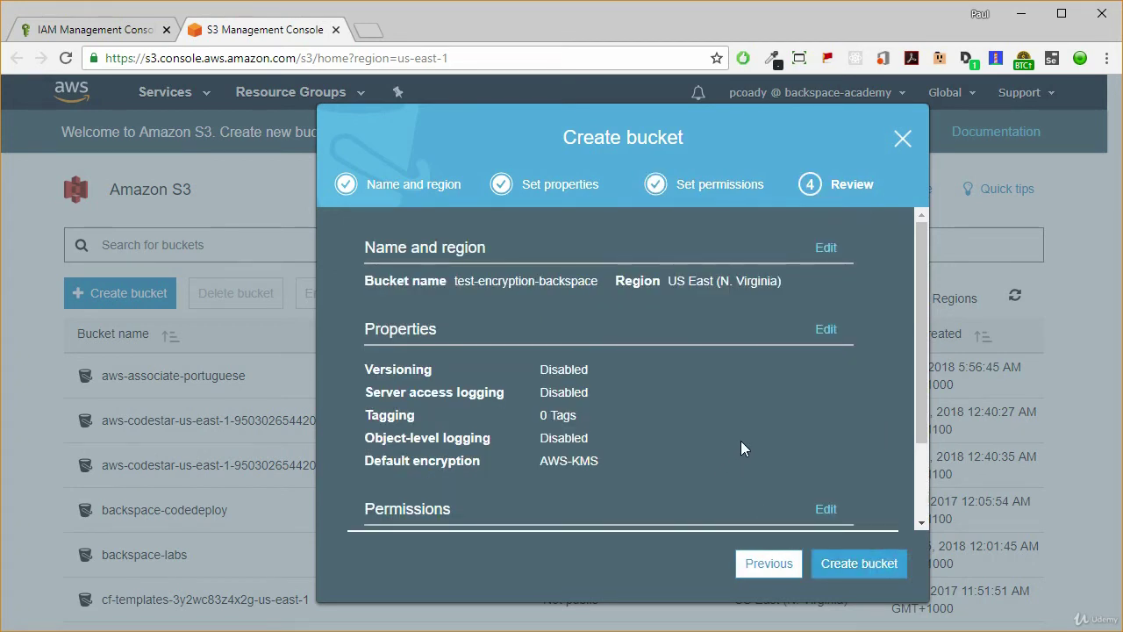
{"action": "scroll", "coordinate": [743, 445], "scroll_direction": "down", "scroll_amount": 2}
{"action": "scroll", "coordinate": [742, 444], "scroll_direction": "up", "scroll_amount": 2}
{"action": "left_click_drag", "start_coordinate": [599, 463], "coordinate": [531, 468]}
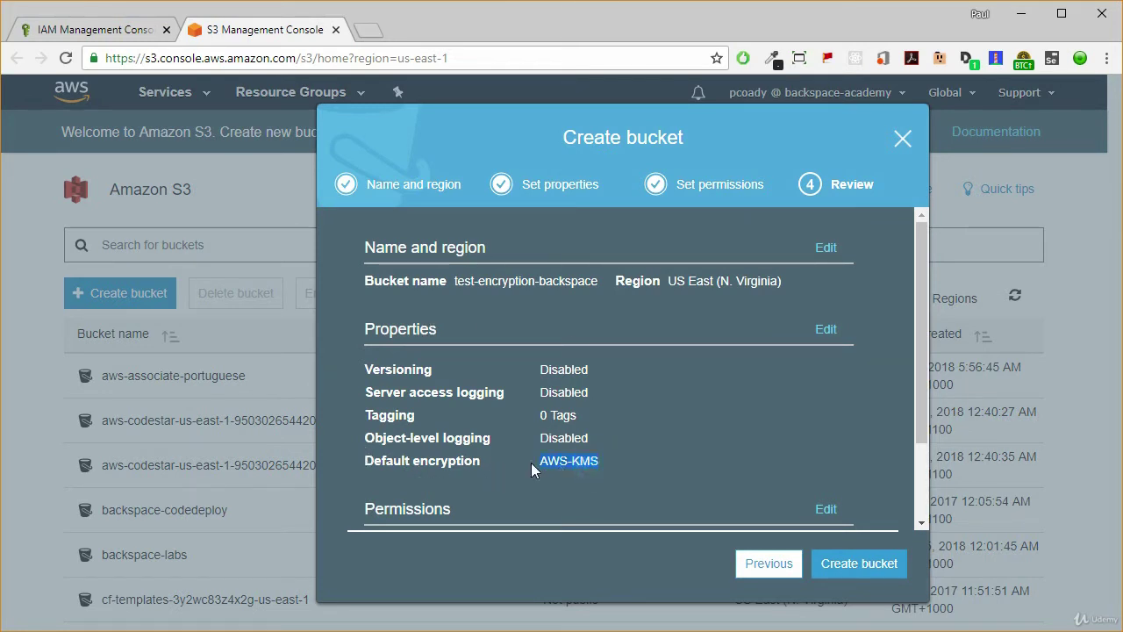
{"action": "left_click", "coordinate": [864, 564]}
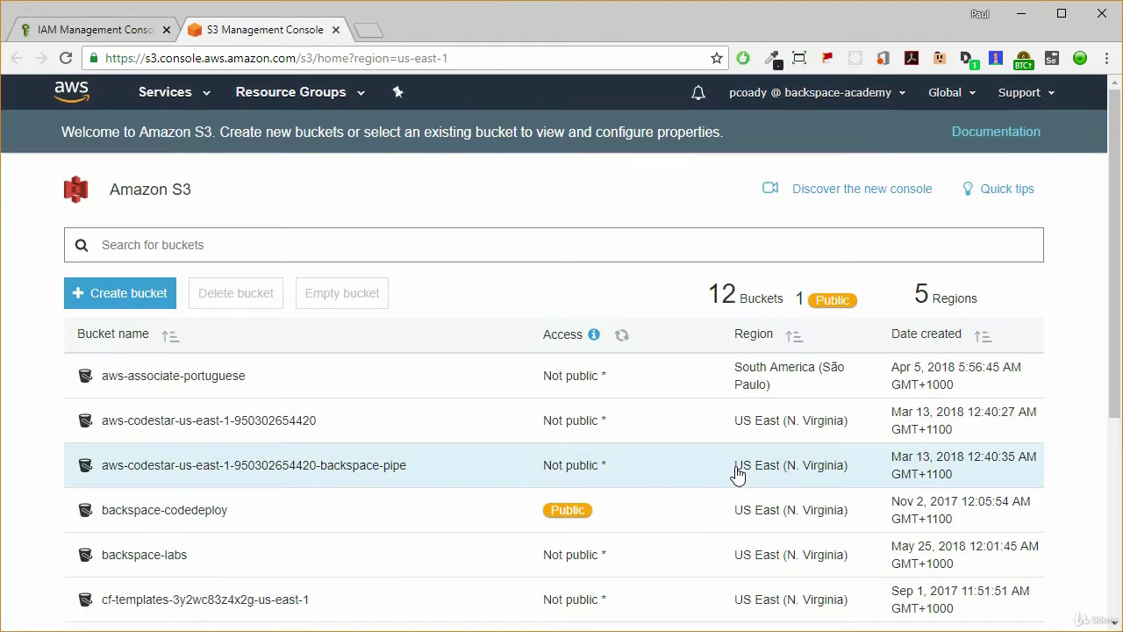
Find the test-encryption-backspace bucket in the bucket list and open it
{"action": "scroll", "coordinate": [459, 269], "scroll_direction": "down", "scroll_amount": 1}
{"action": "scroll", "coordinate": [459, 271], "scroll_direction": "down", "scroll_amount": 4}
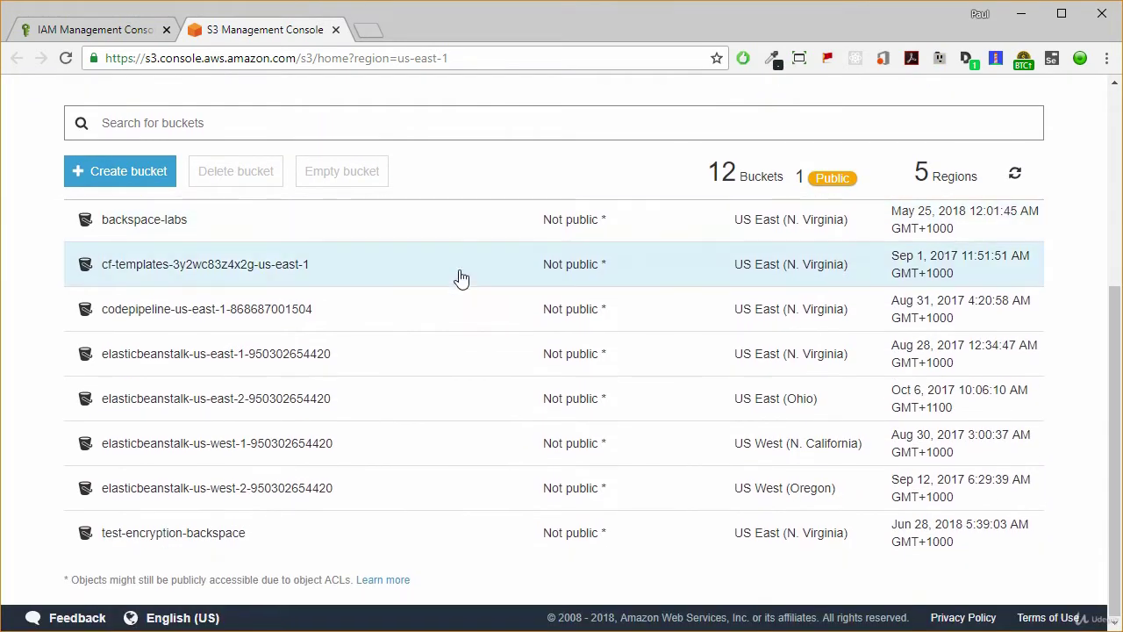
{"action": "left_click", "coordinate": [377, 532]}
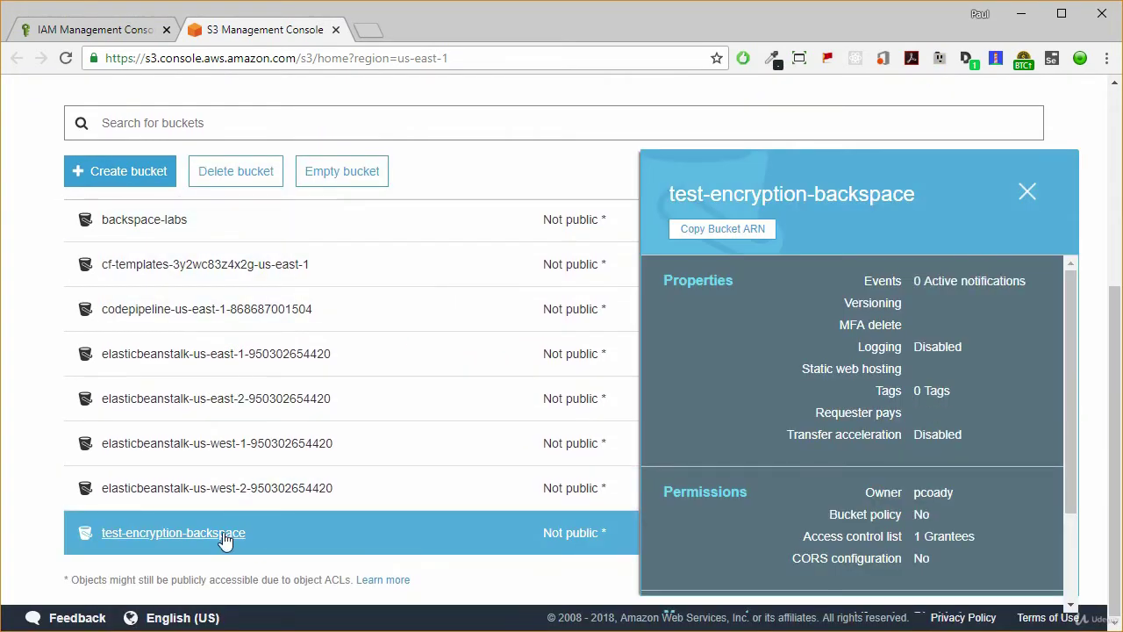
{"action": "left_click", "coordinate": [220, 534]}
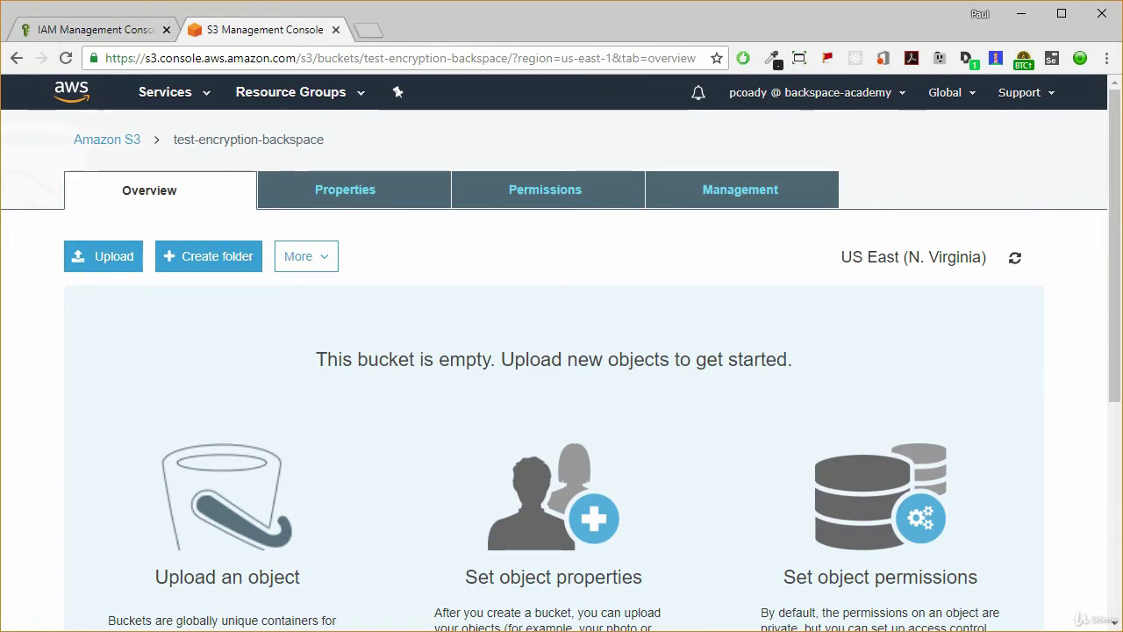
Add review-01-01.pdf to a new upload in the bucket and keep its default permissions
{"action": "left_click", "coordinate": [118, 255]}
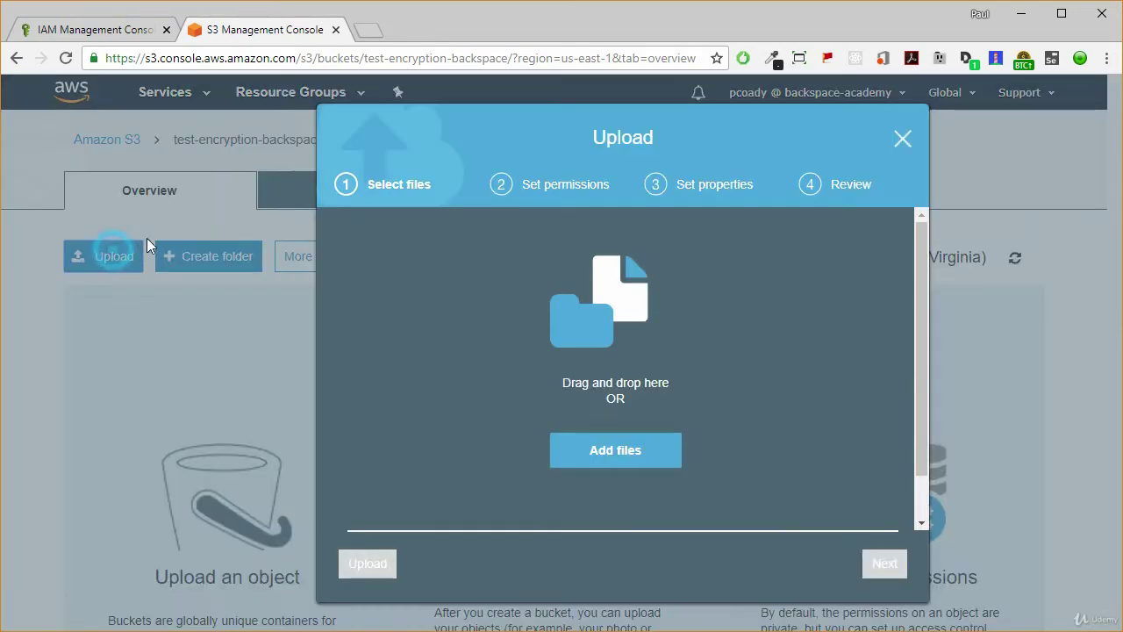
{"action": "left_click_drag", "start_coordinate": [289, 368], "coordinate": [557, 350]}
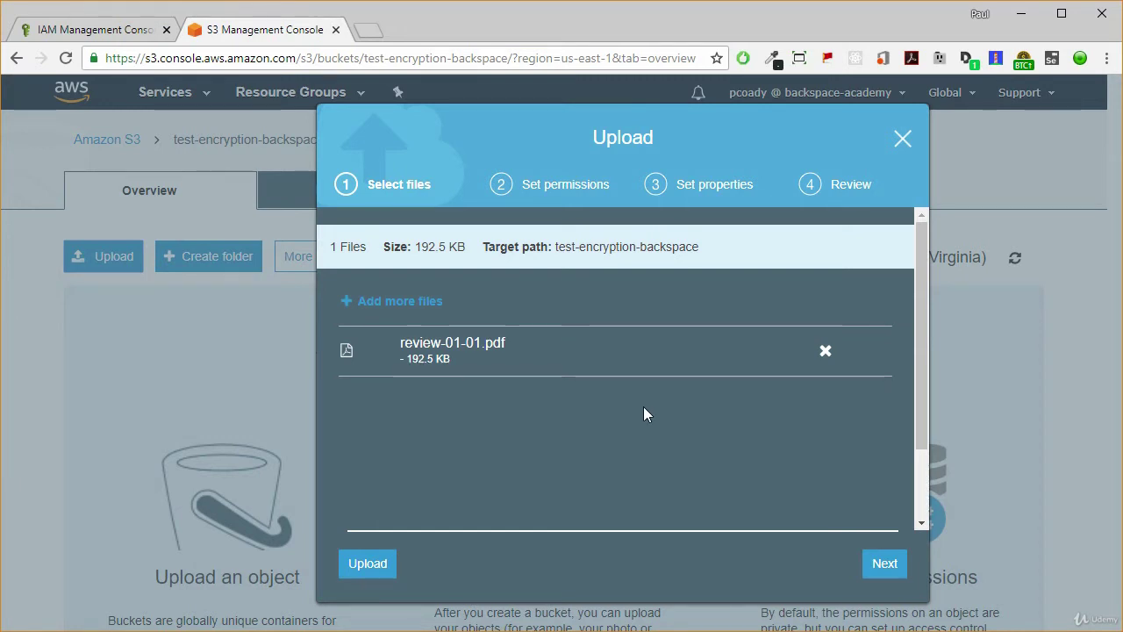
{"action": "left_click", "coordinate": [881, 571]}
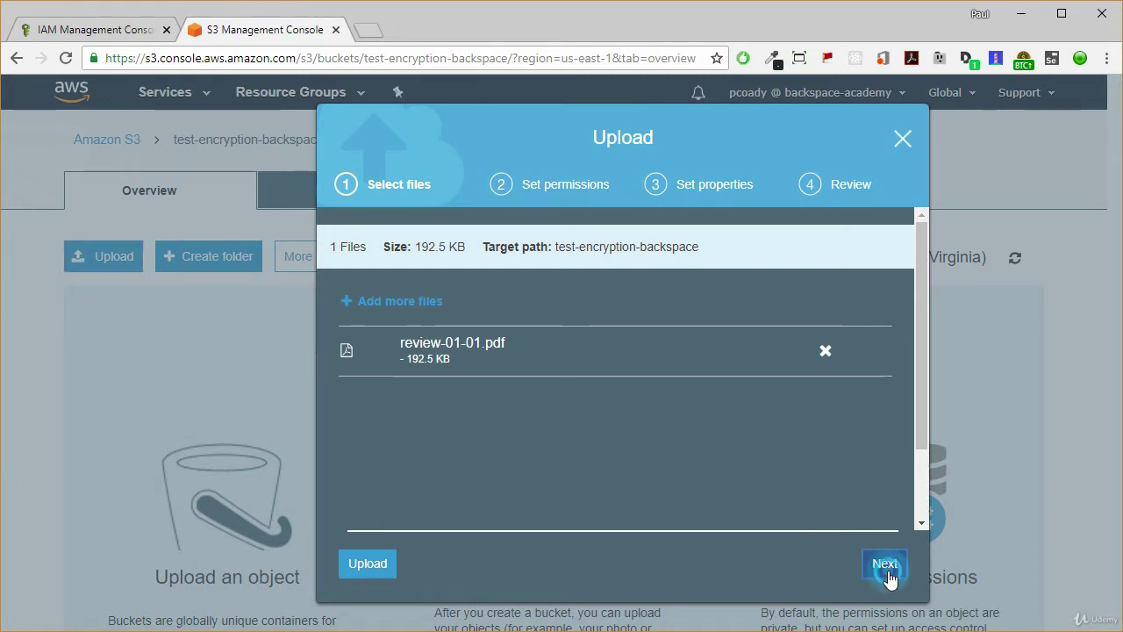
{"action": "scroll", "coordinate": [733, 464], "scroll_direction": "down", "scroll_amount": 1}
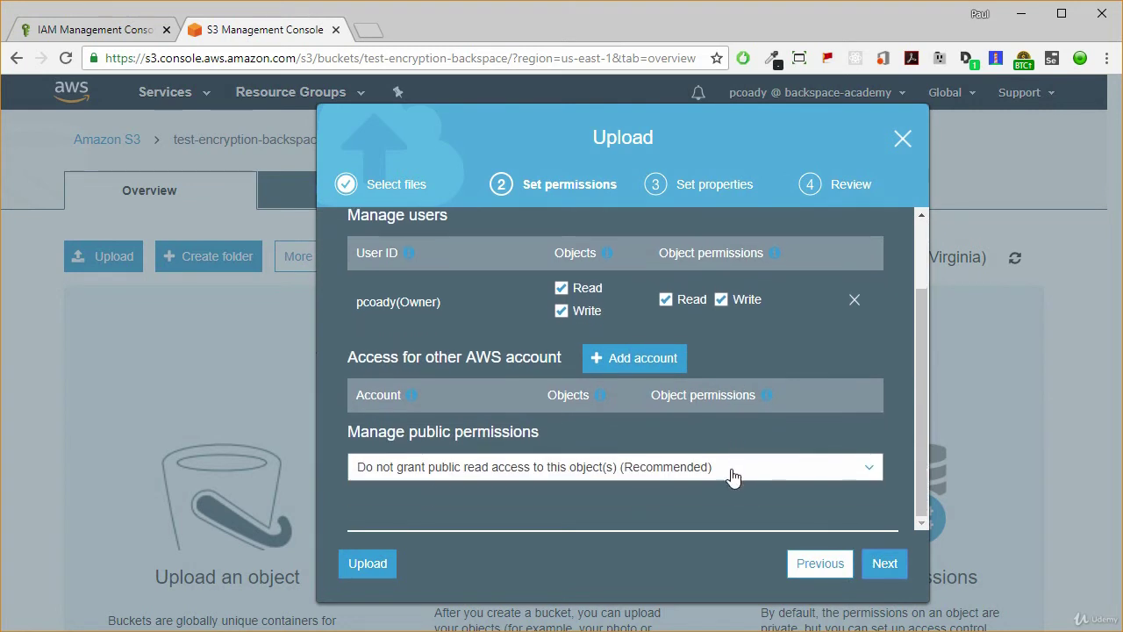
{"action": "scroll", "coordinate": [731, 479], "scroll_direction": "up", "scroll_amount": 1}
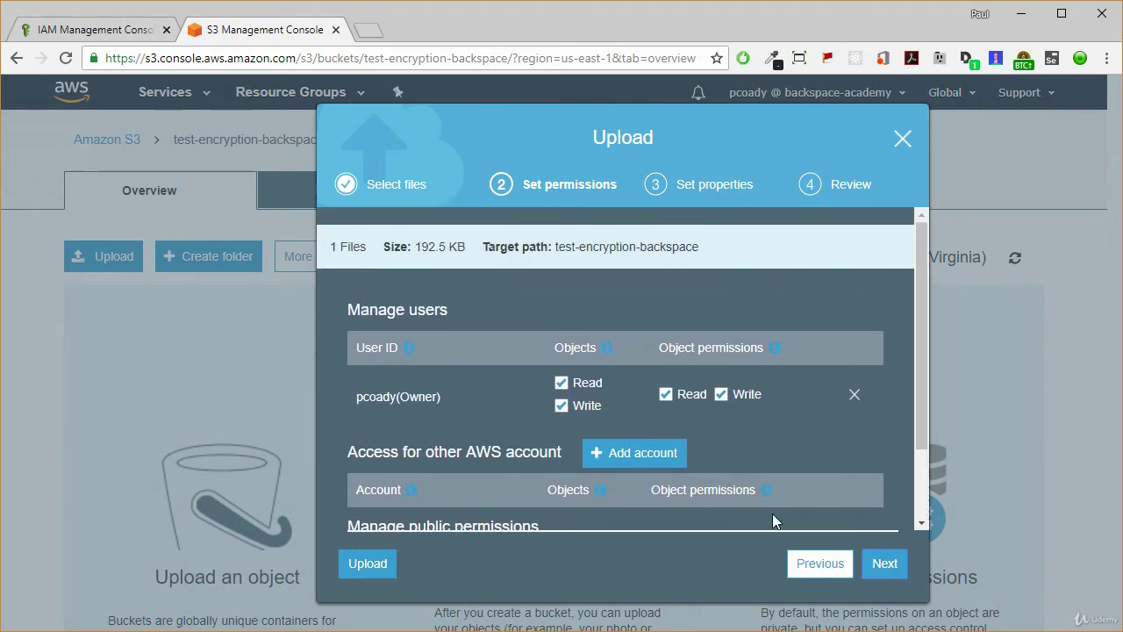
{"action": "left_click", "coordinate": [882, 566]}
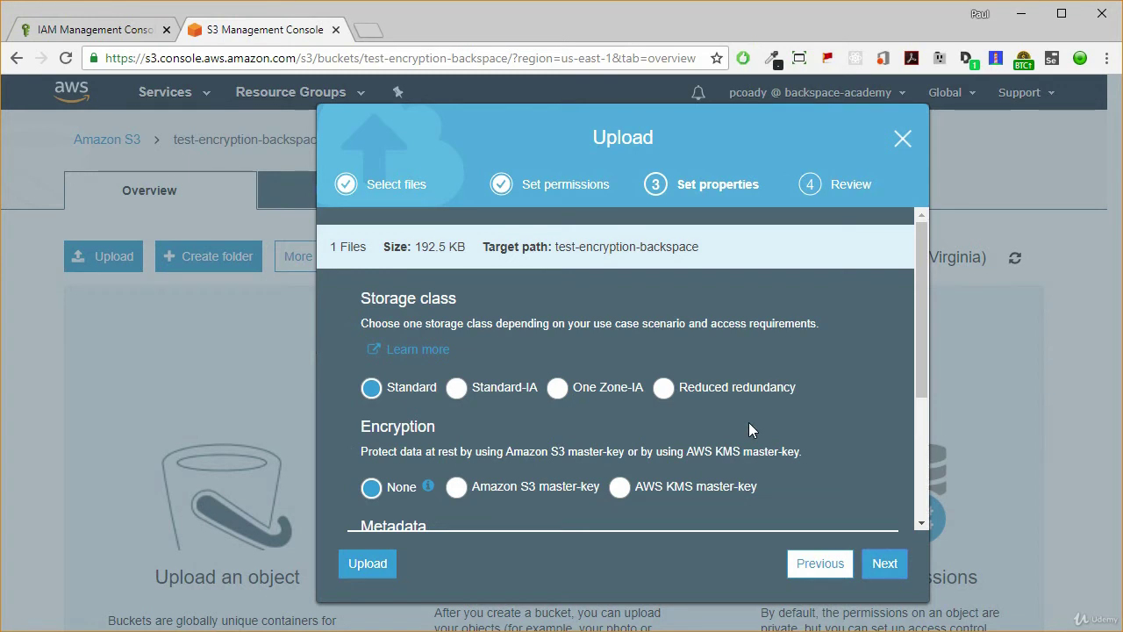
Keep the Standard storage class and encryption set to None, review the upload settings, and upload the file
{"action": "scroll", "coordinate": [755, 425], "scroll_direction": "down", "scroll_amount": 1}
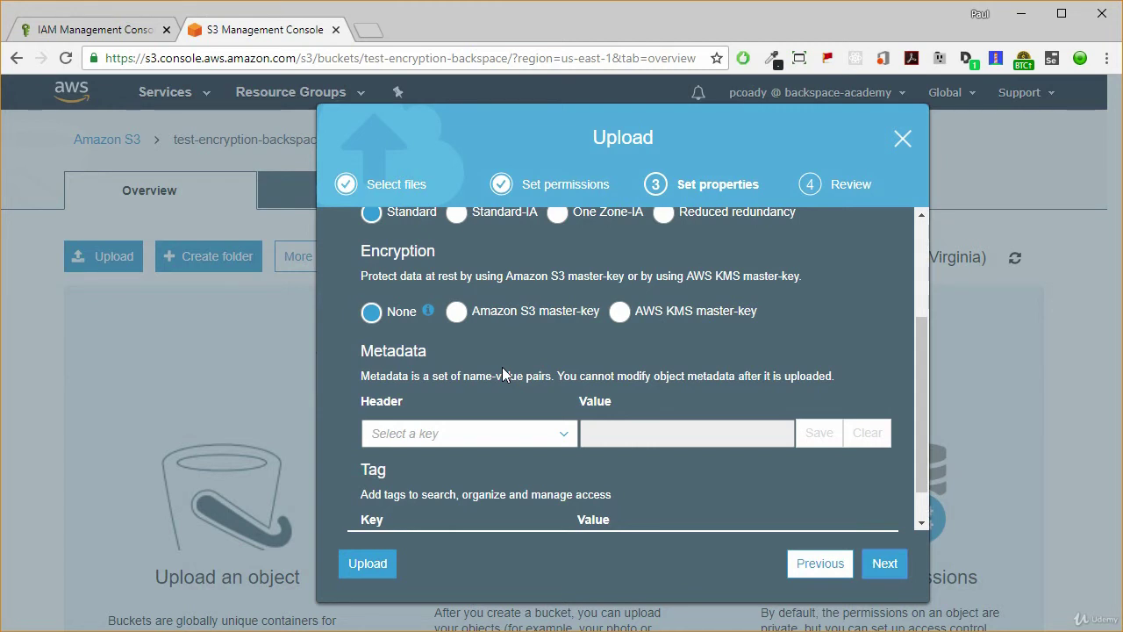
{"action": "left_click", "coordinate": [884, 564]}
{"action": "scroll", "coordinate": [751, 477], "scroll_direction": "up", "scroll_amount": 1}
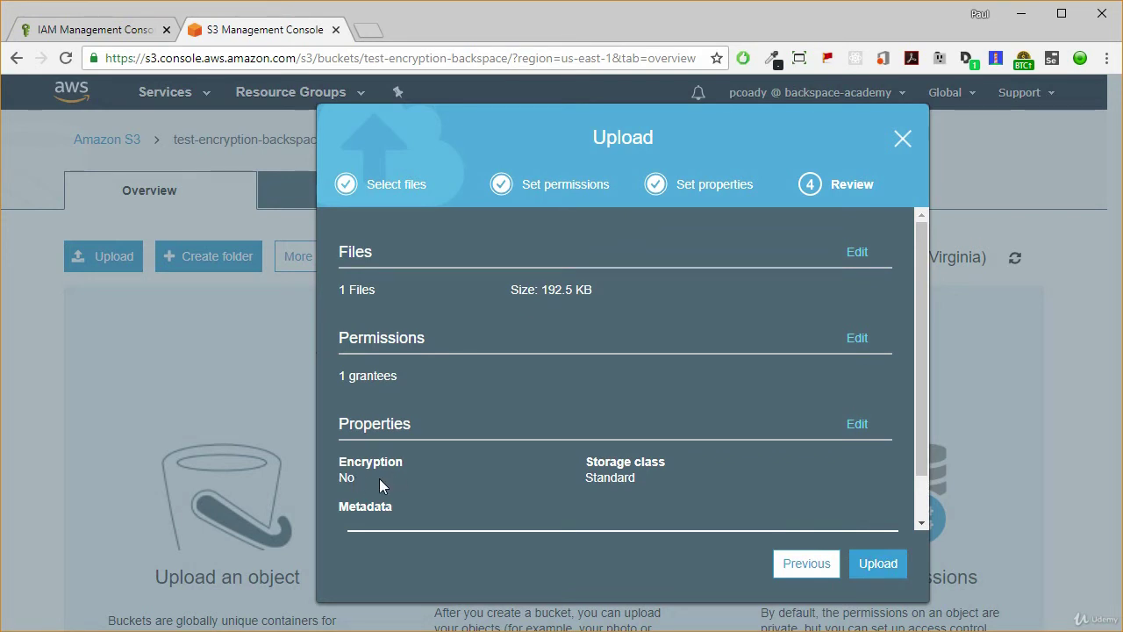
{"action": "left_click", "coordinate": [878, 563]}
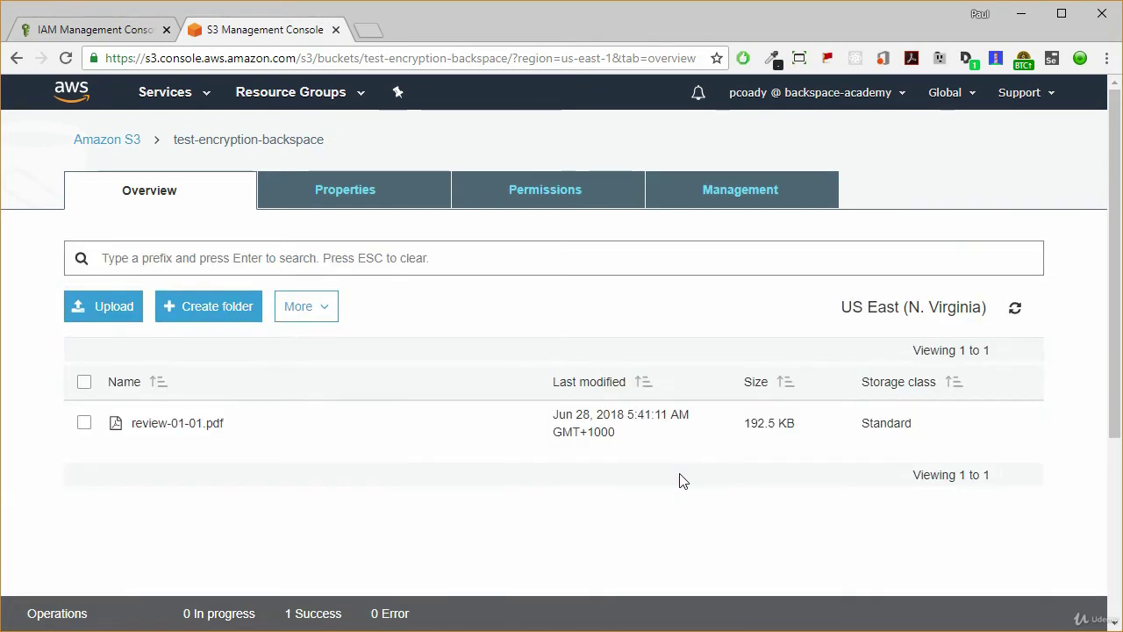
Examine the encryption property in the details of the uploaded review-01-01.pdf
{"action": "left_click", "coordinate": [292, 428]}
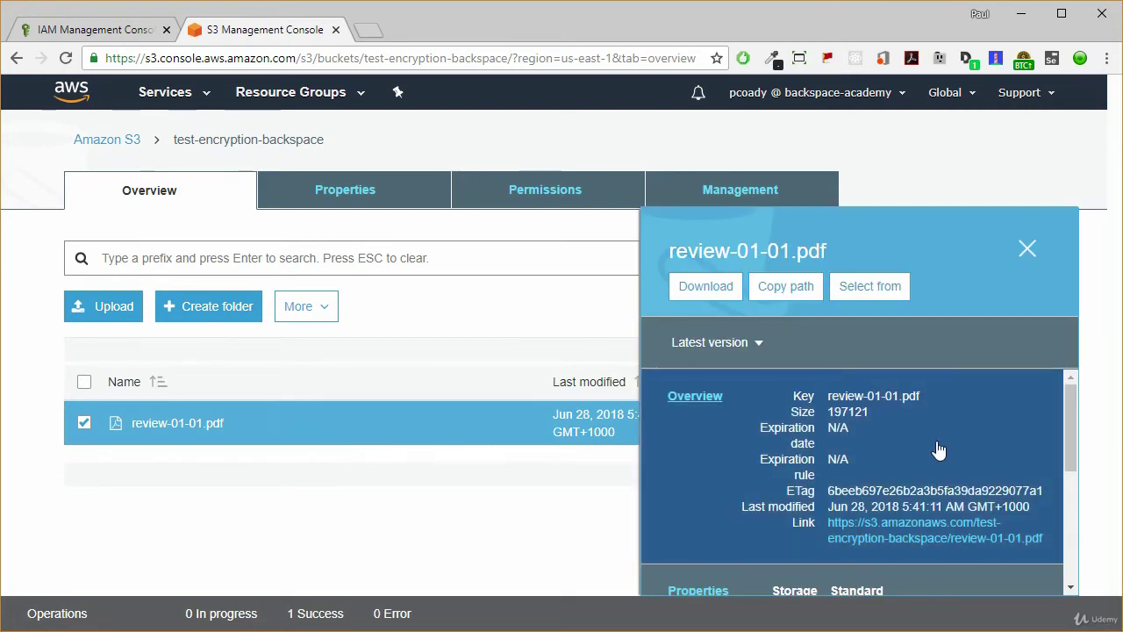
{"action": "scroll", "coordinate": [956, 439], "scroll_direction": "down", "scroll_amount": 1}
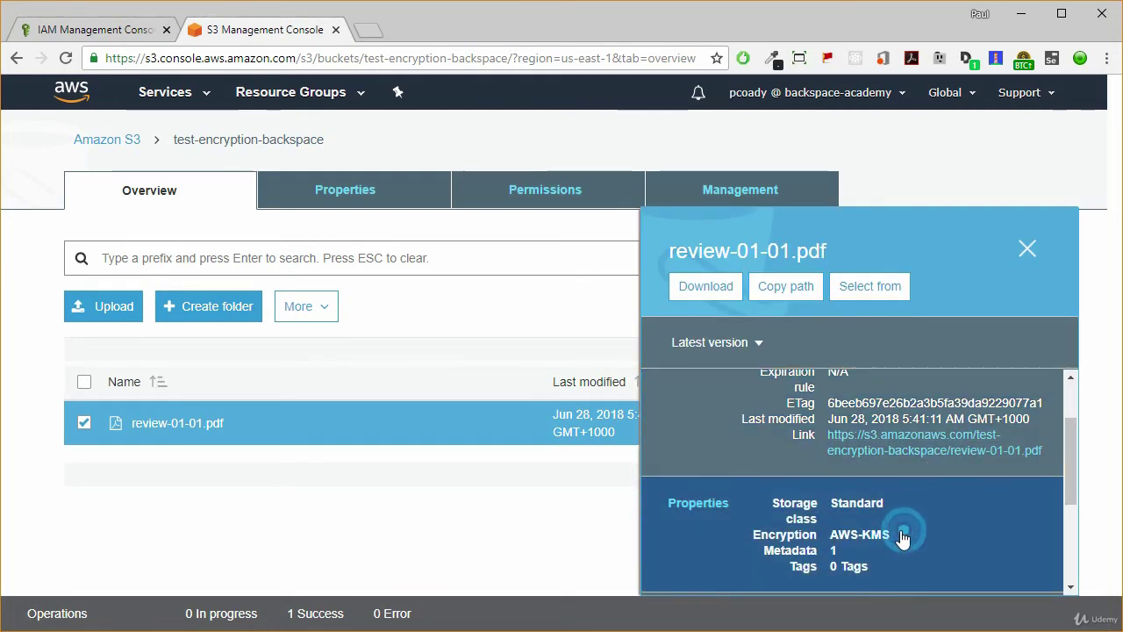
{"action": "left_click_drag", "start_coordinate": [908, 532], "coordinate": [762, 542]}
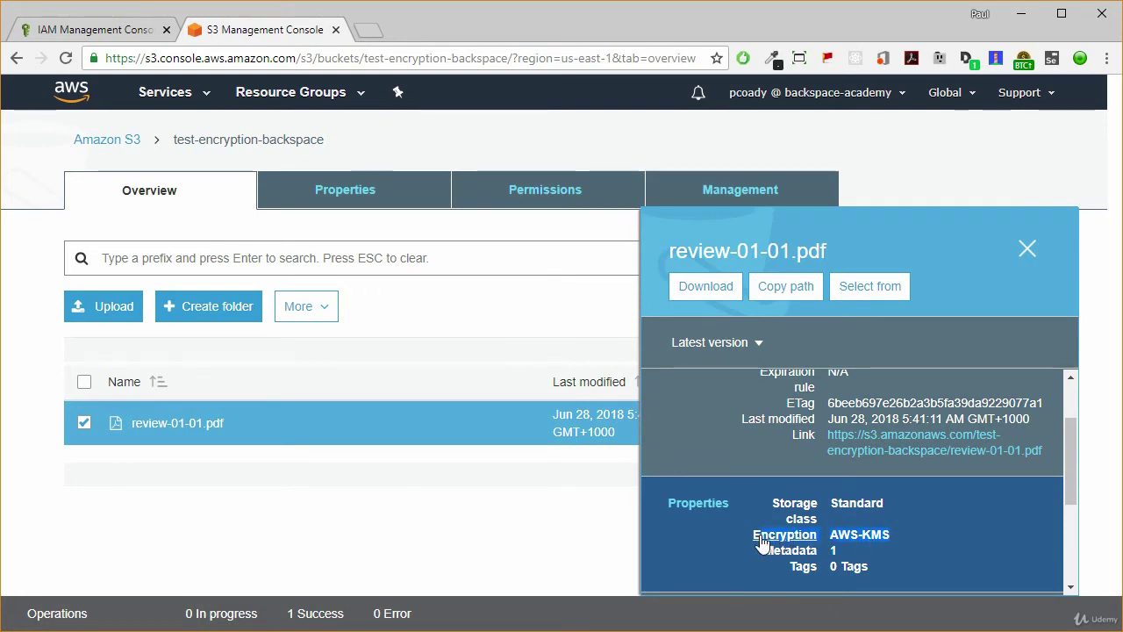
{"action": "scroll", "coordinate": [764, 540], "scroll_direction": "down", "scroll_amount": 1}
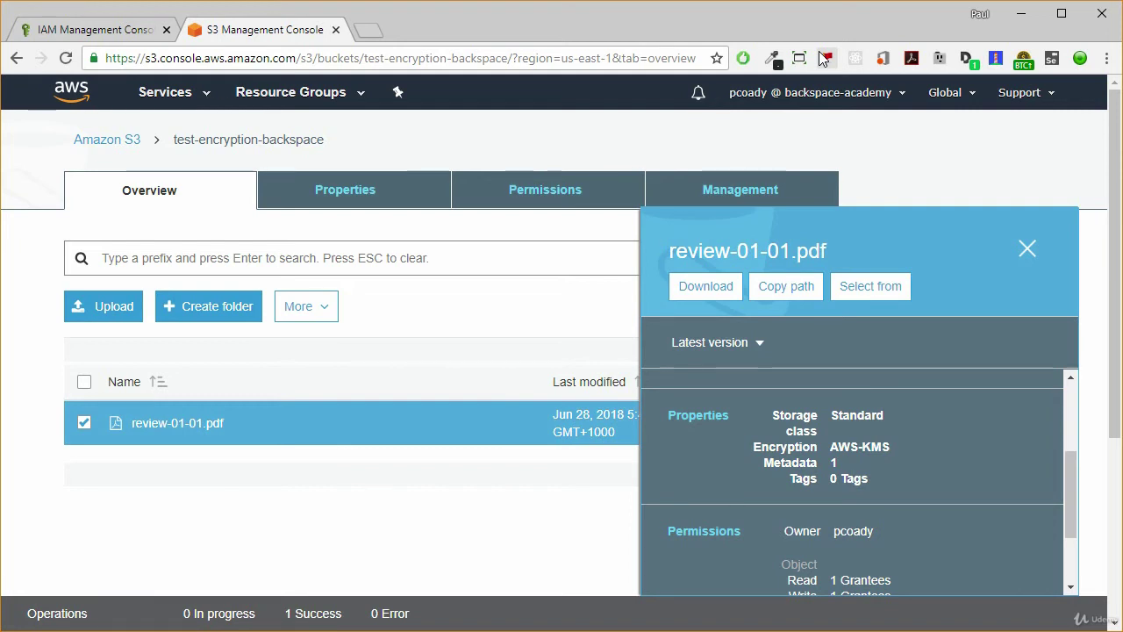
{"action": "key", "text": "Escape"}
Open review-01-01.pdf through its Download as link to check that it can be read
{"action": "left_click", "coordinate": [326, 305]}
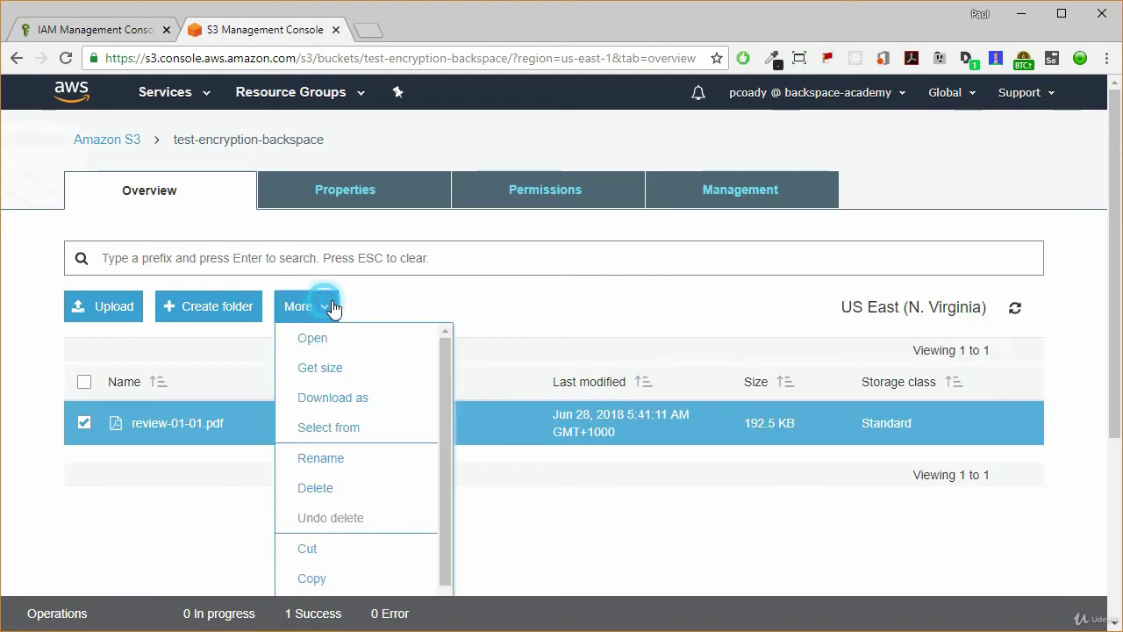
{"action": "left_click", "coordinate": [359, 396]}
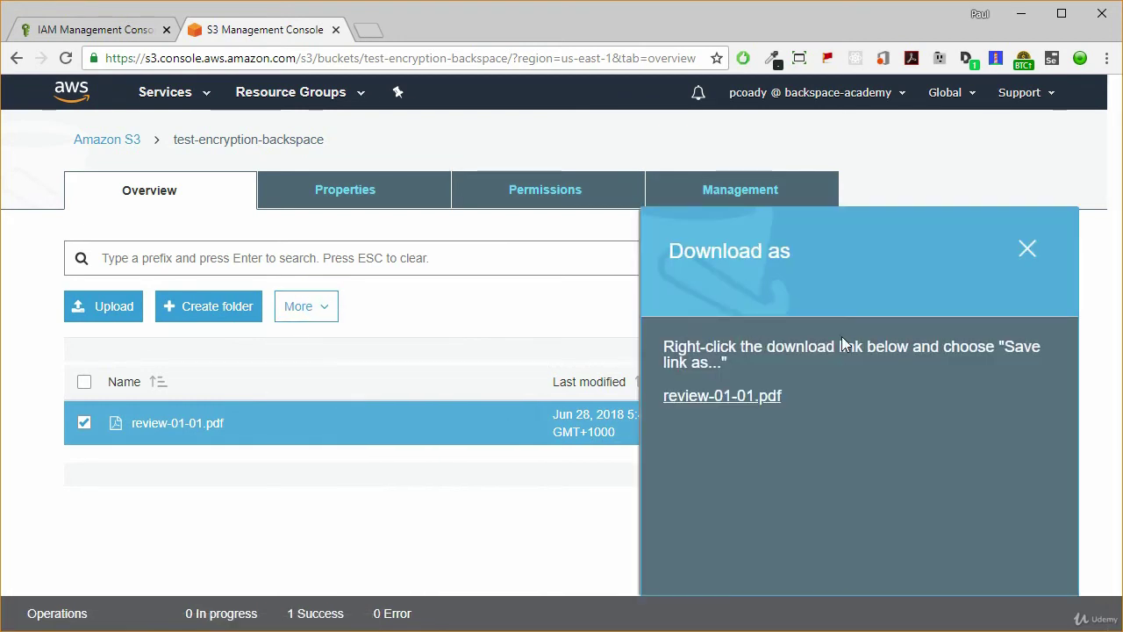
{"action": "left_click", "coordinate": [756, 396]}
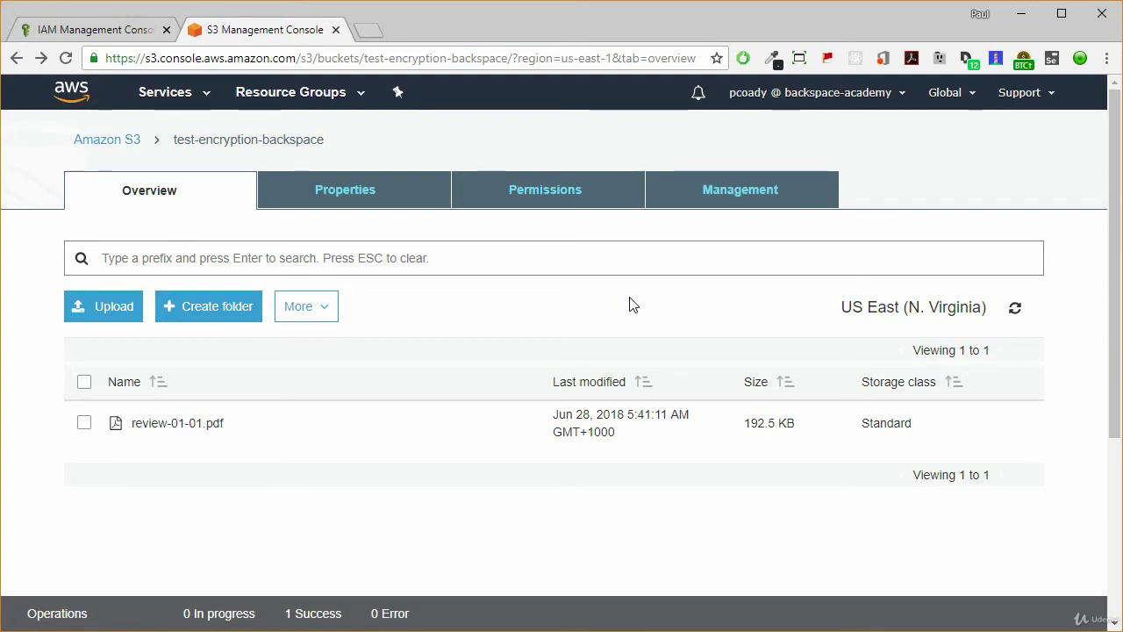
Return to the bucket list and delete the test-encryption-backspace bucket, confirming with its name
{"action": "left_click", "coordinate": [109, 136]}
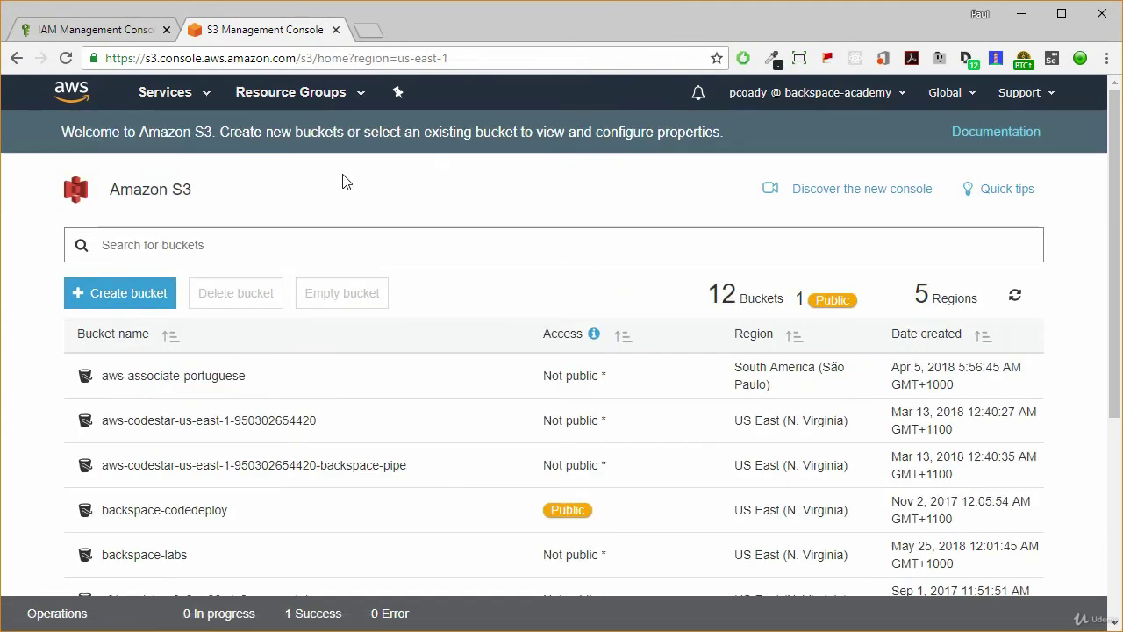
{"action": "scroll", "coordinate": [378, 303], "scroll_direction": "down", "scroll_amount": 4}
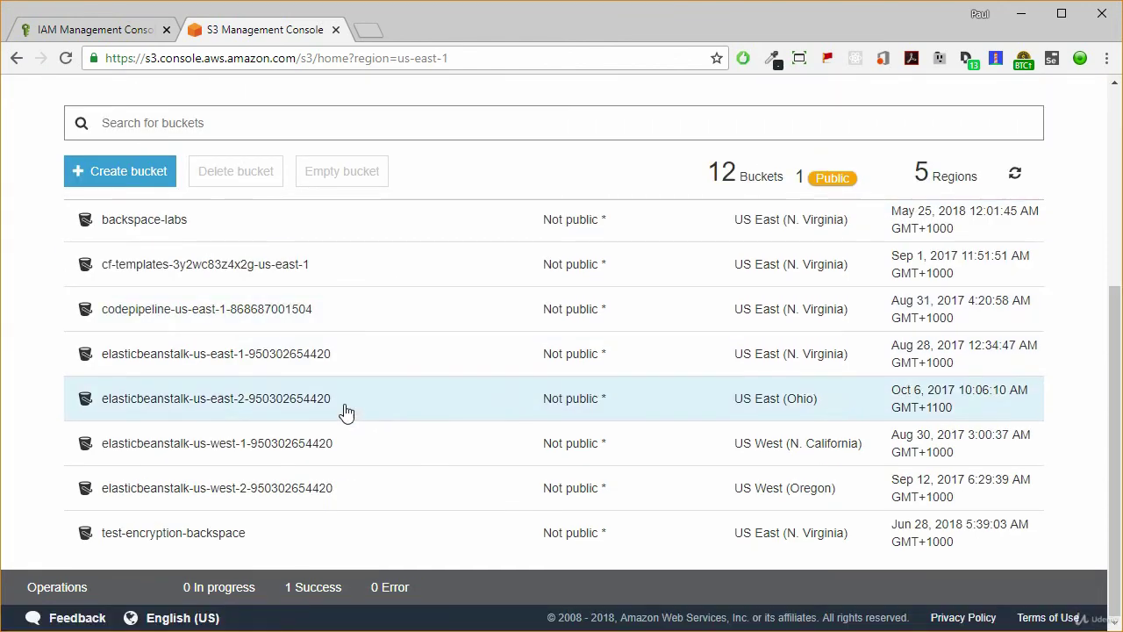
{"action": "left_click", "coordinate": [492, 538]}
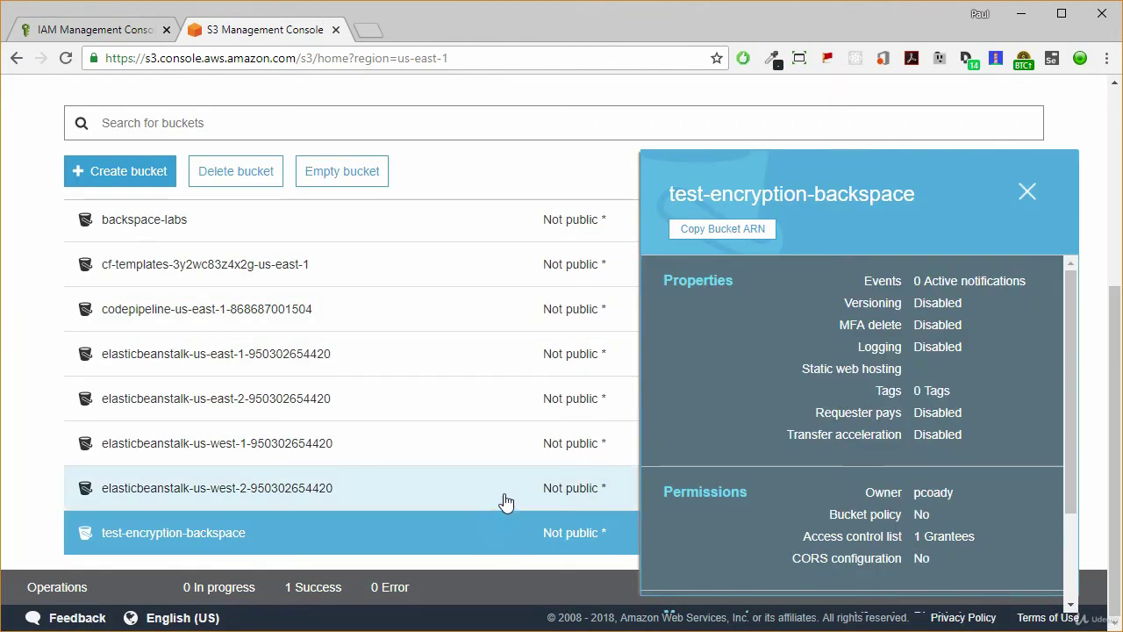
{"action": "left_click", "coordinate": [246, 175]}
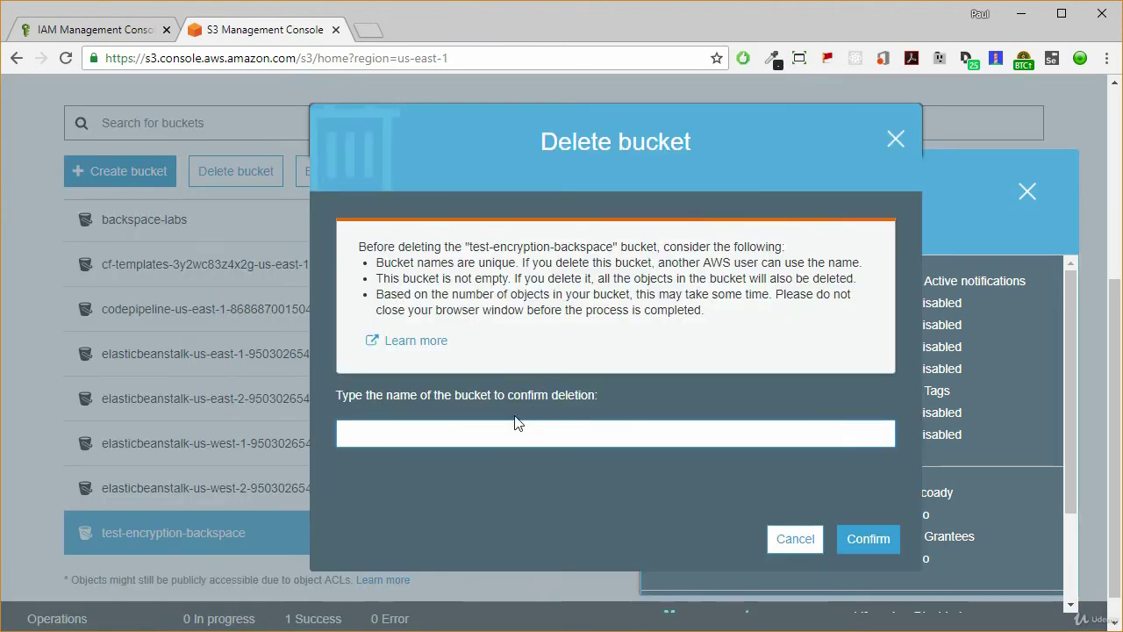
{"action": "left_click_drag", "start_coordinate": [469, 246], "coordinate": [616, 249]}
{"action": "key", "text": "ctrl+c"}
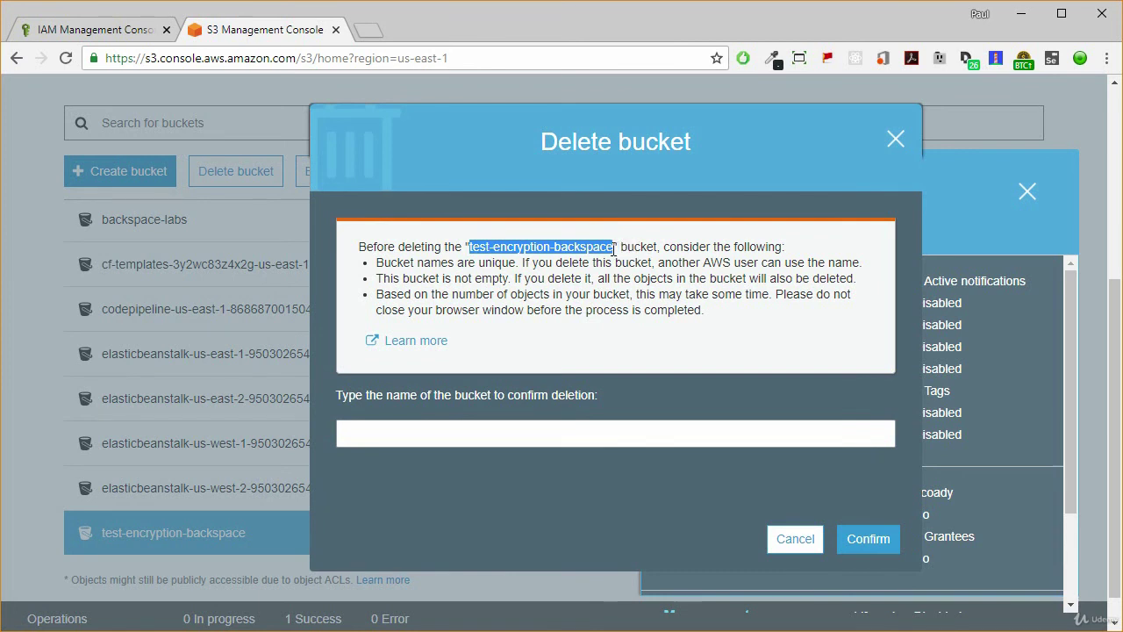
{"action": "left_click", "coordinate": [588, 427]}
{"action": "key", "text": "ctrl+v"}
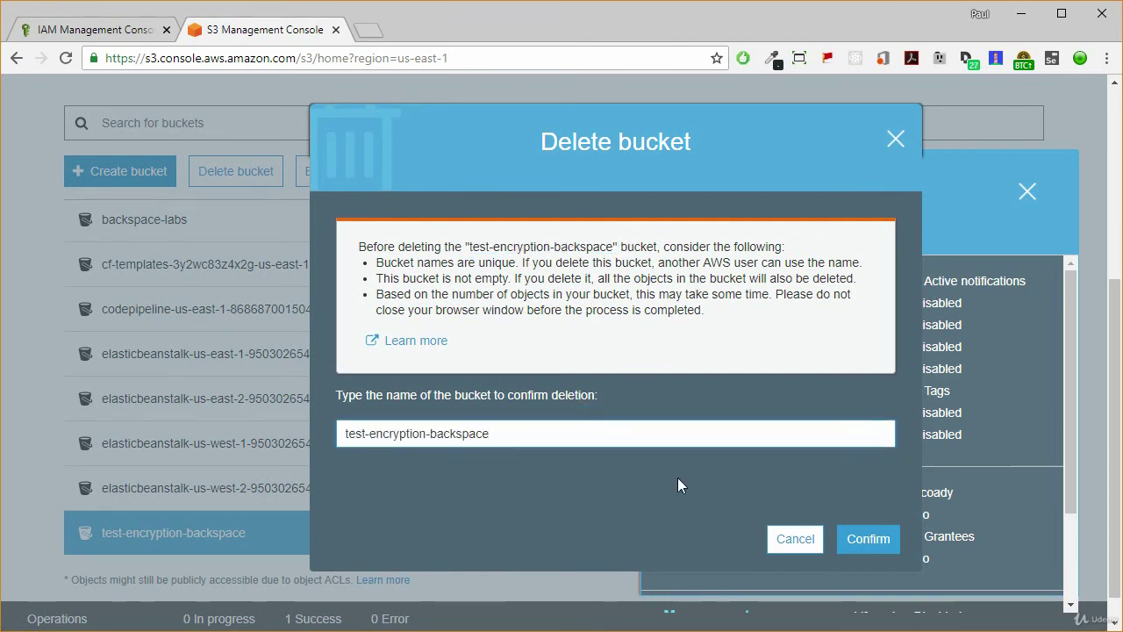
{"action": "left_click", "coordinate": [866, 539]}
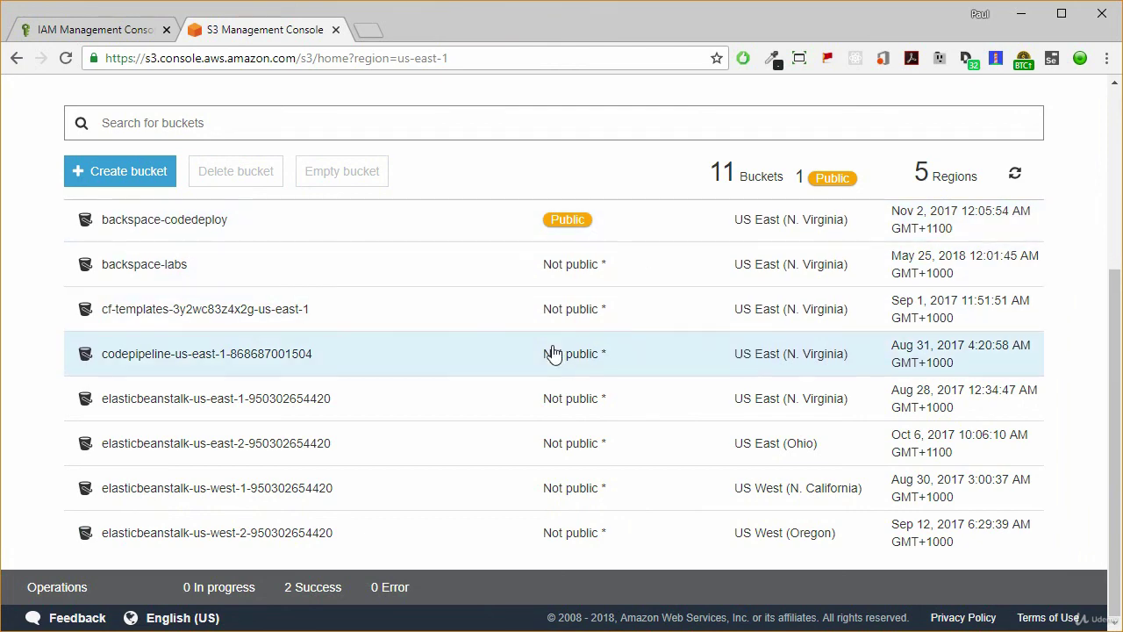
Close the S3 console, return to the IAM encryption keys, and schedule test-key for deletion with a waiting period of 7 days
{"action": "left_click", "coordinate": [336, 30]}
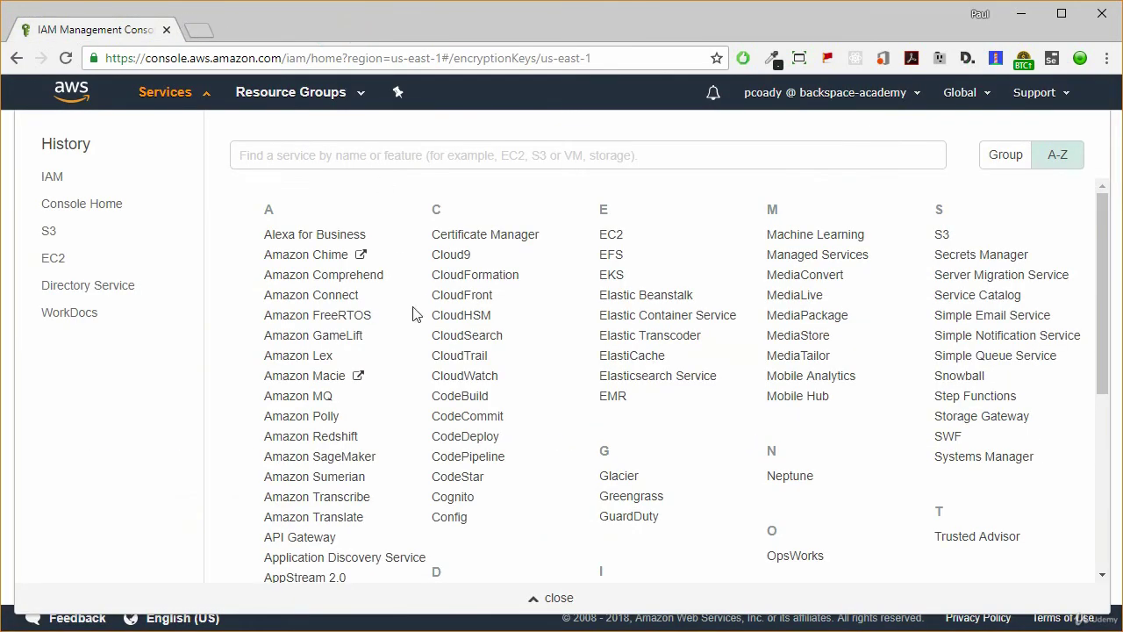
{"action": "left_click", "coordinate": [7, 236]}
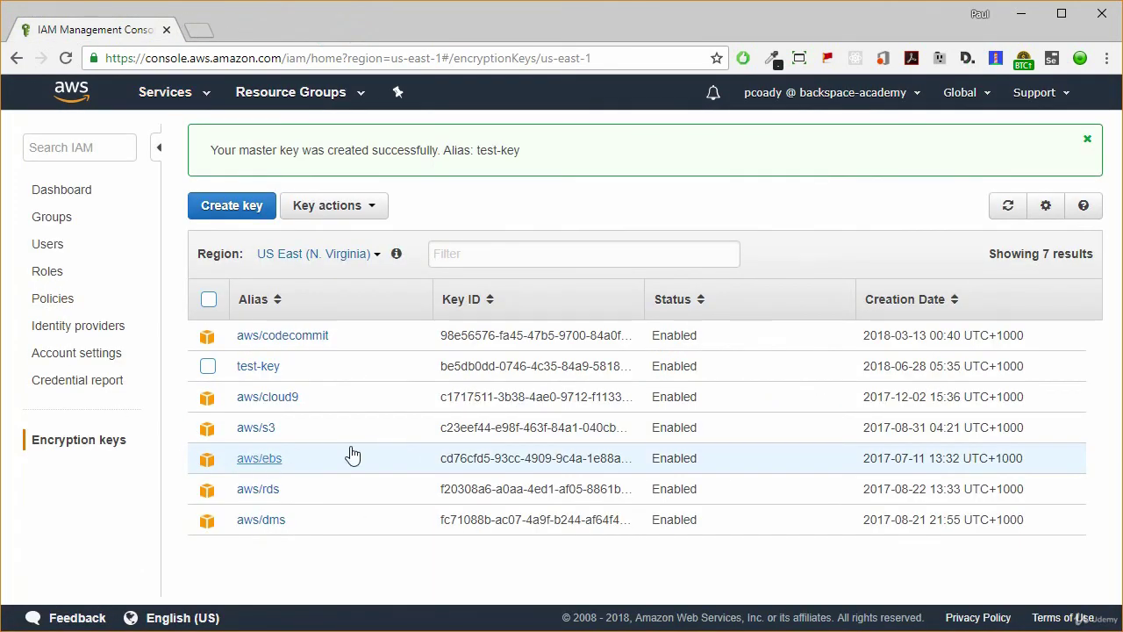
{"action": "left_click", "coordinate": [207, 367]}
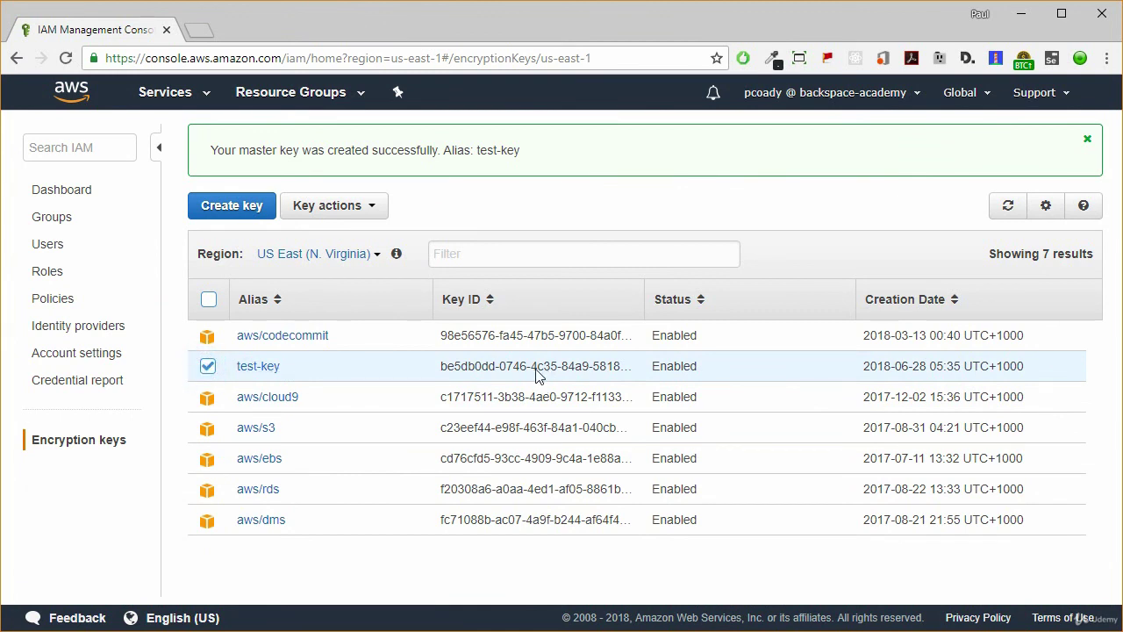
{"action": "left_click", "coordinate": [376, 211]}
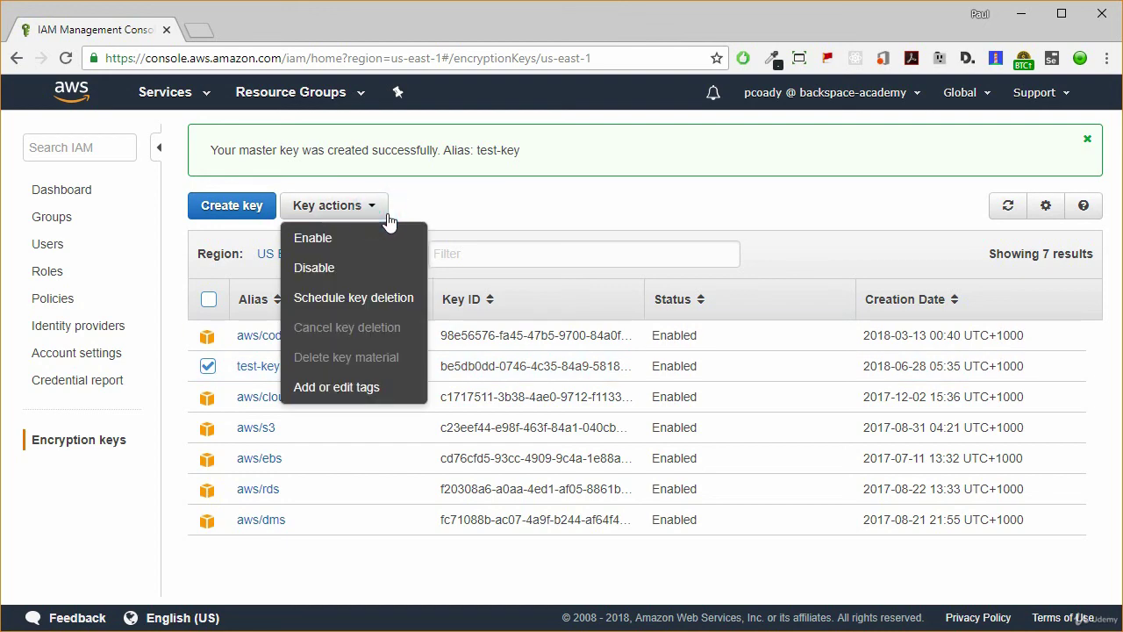
{"action": "left_click", "coordinate": [386, 301]}
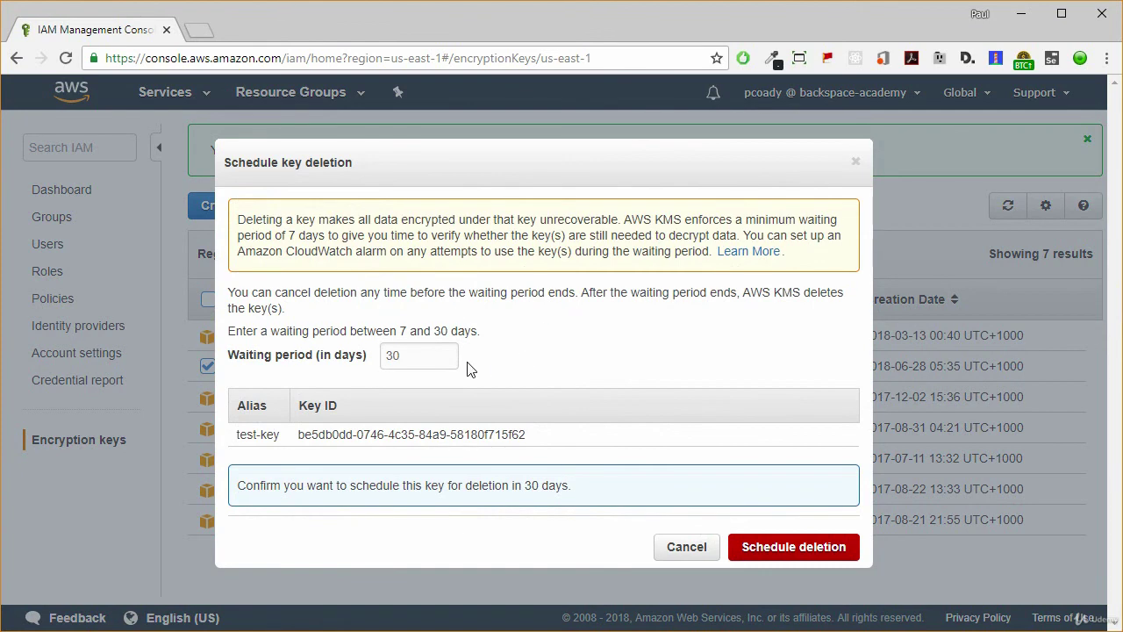
{"action": "double_click", "coordinate": [419, 355]}
{"action": "type", "text": "7"}
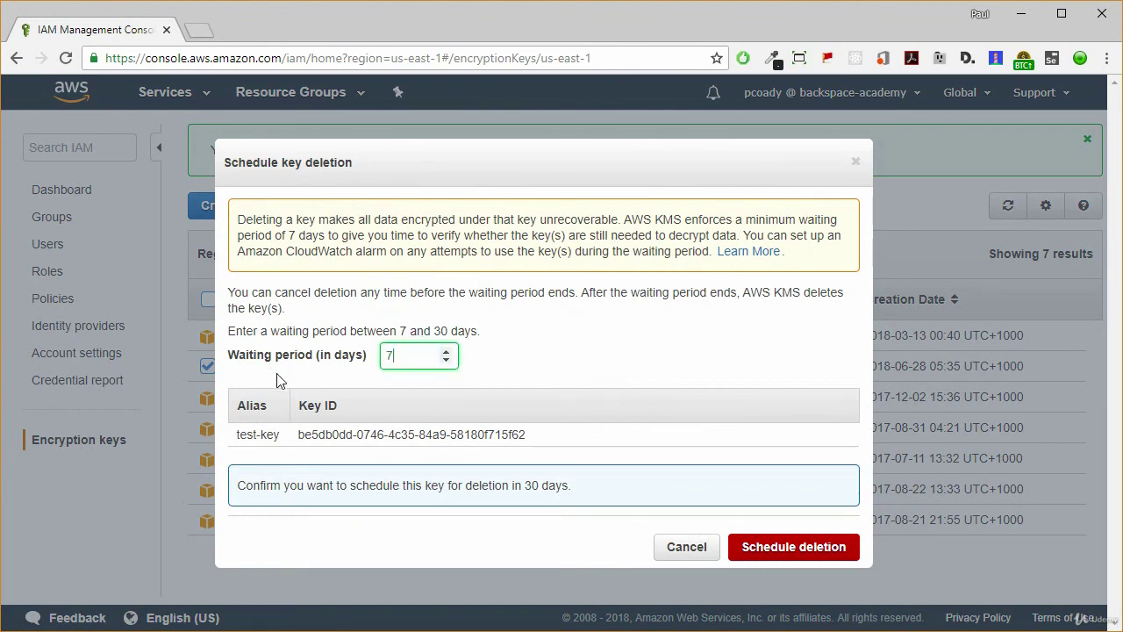
{"action": "left_click", "coordinate": [284, 381]}
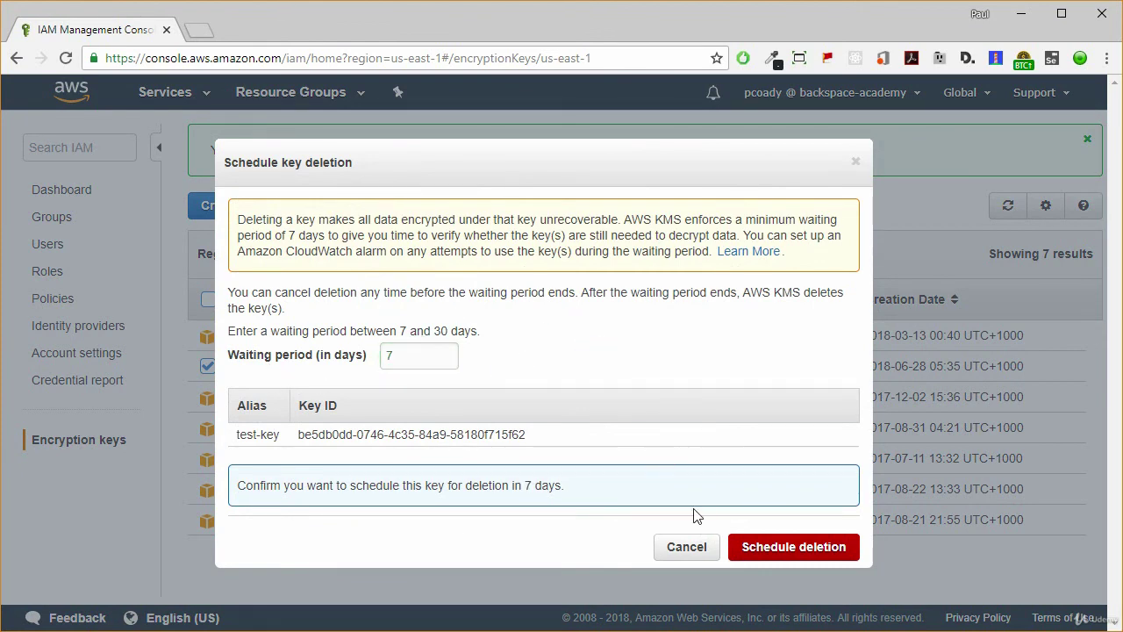
{"action": "left_click", "coordinate": [790, 553]}
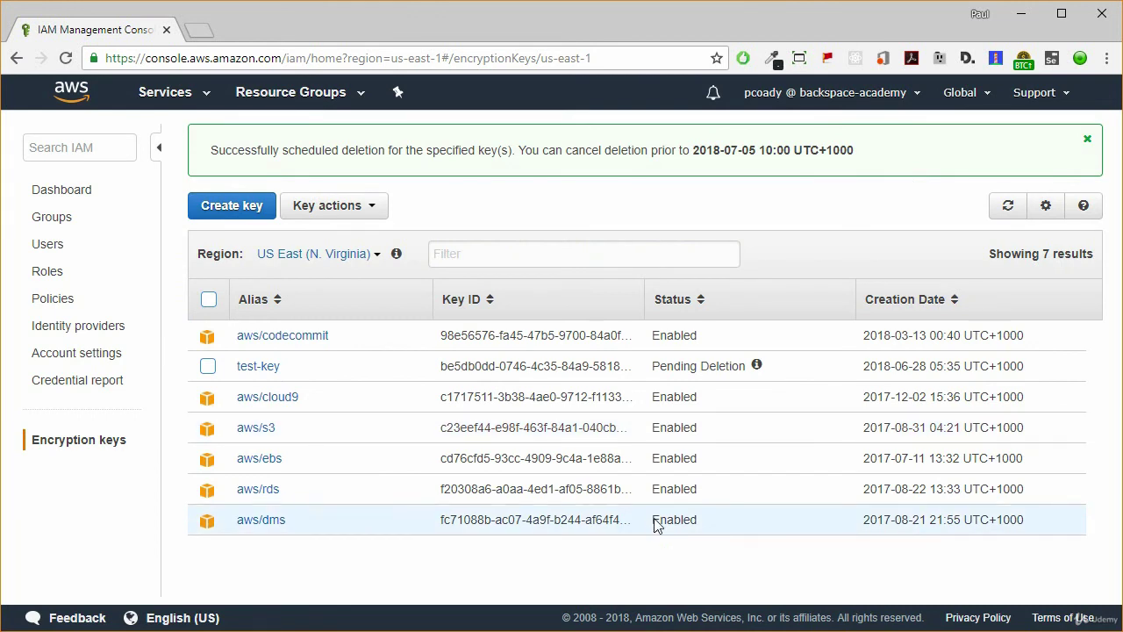